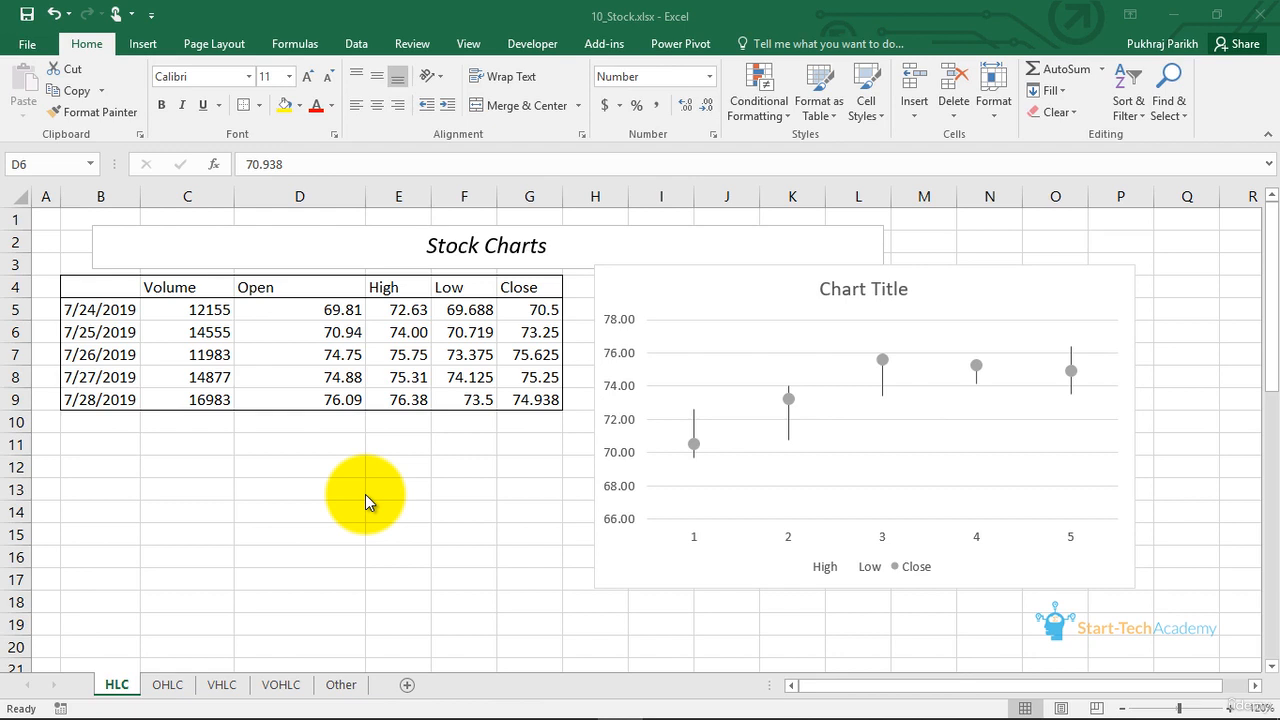
- Examine the stock table's Volume, Open, High, Low and Close columns and its dates
{"action": "left_click", "coordinate": [197, 286]}
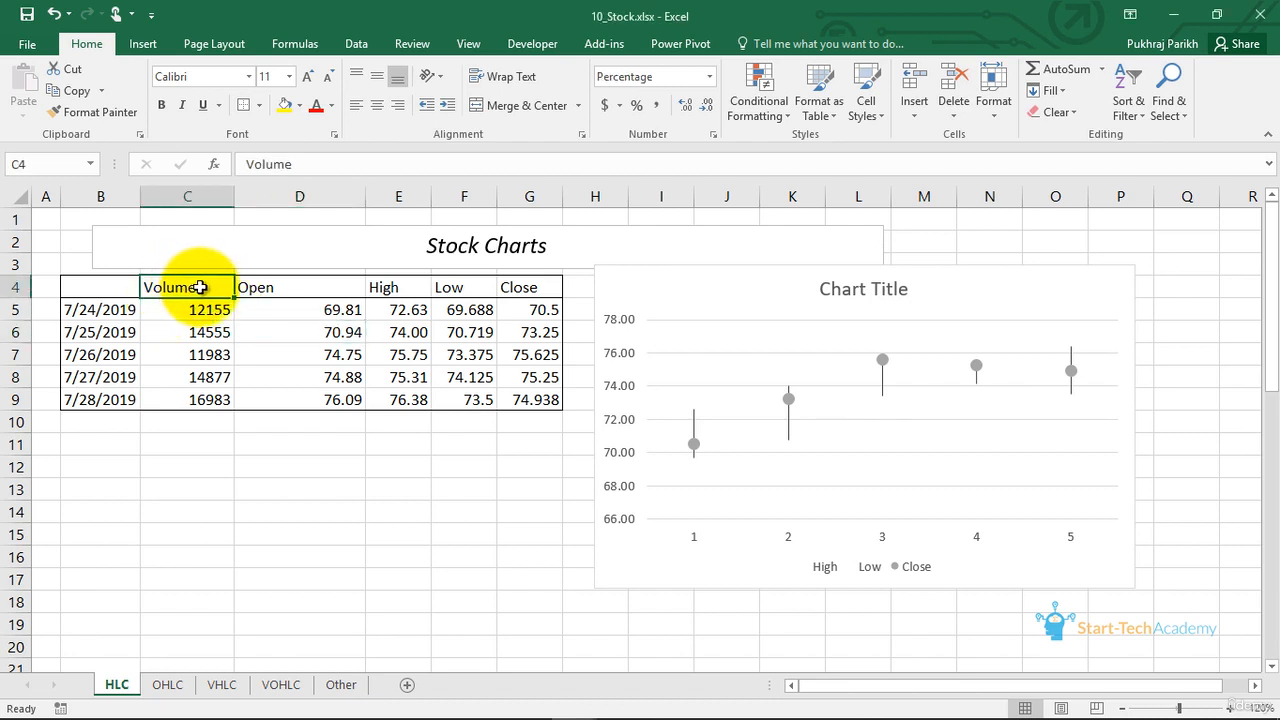
{"action": "left_click_drag", "start_coordinate": [208, 287], "coordinate": [505, 283]}
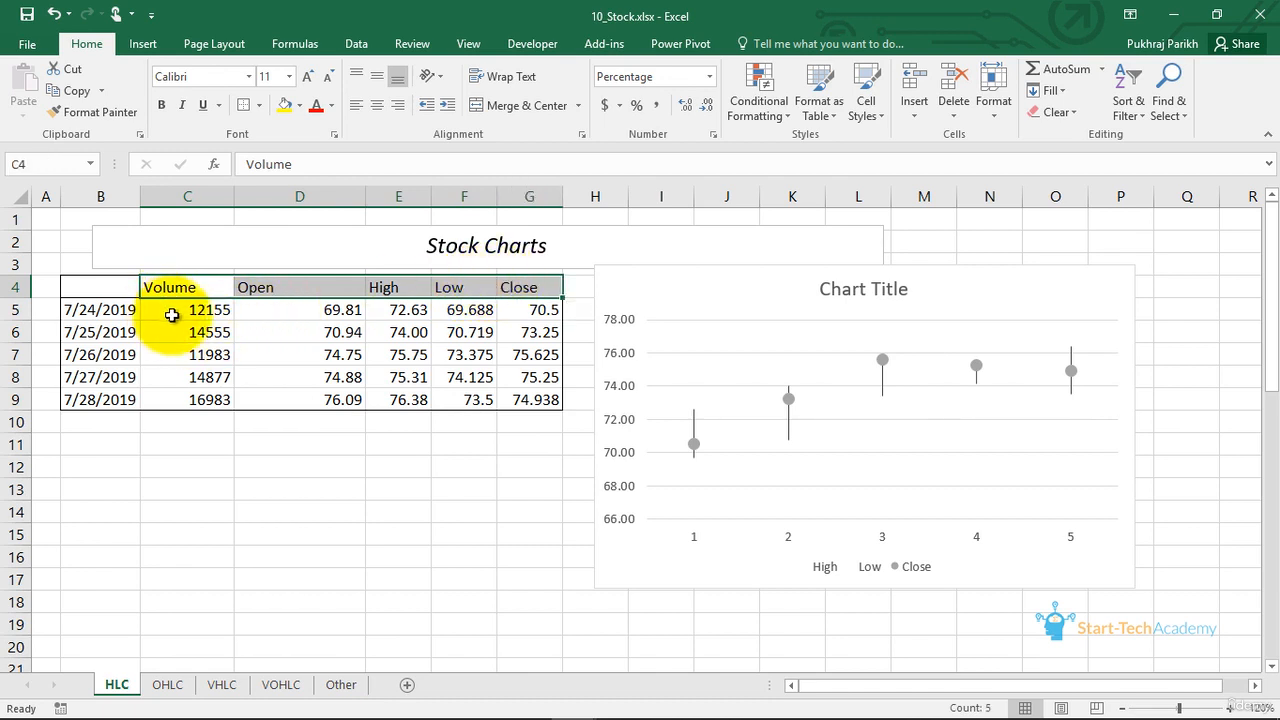
{"action": "left_click", "coordinate": [186, 288]}
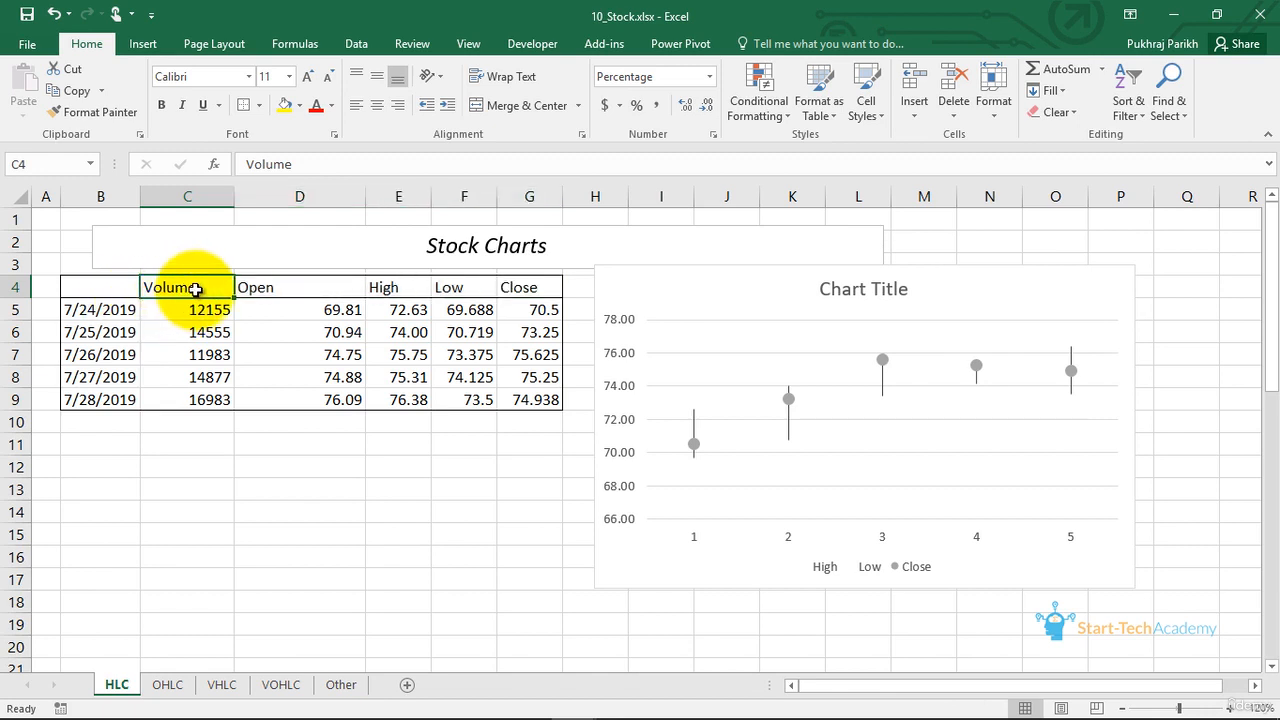
{"action": "left_click", "coordinate": [200, 309]}
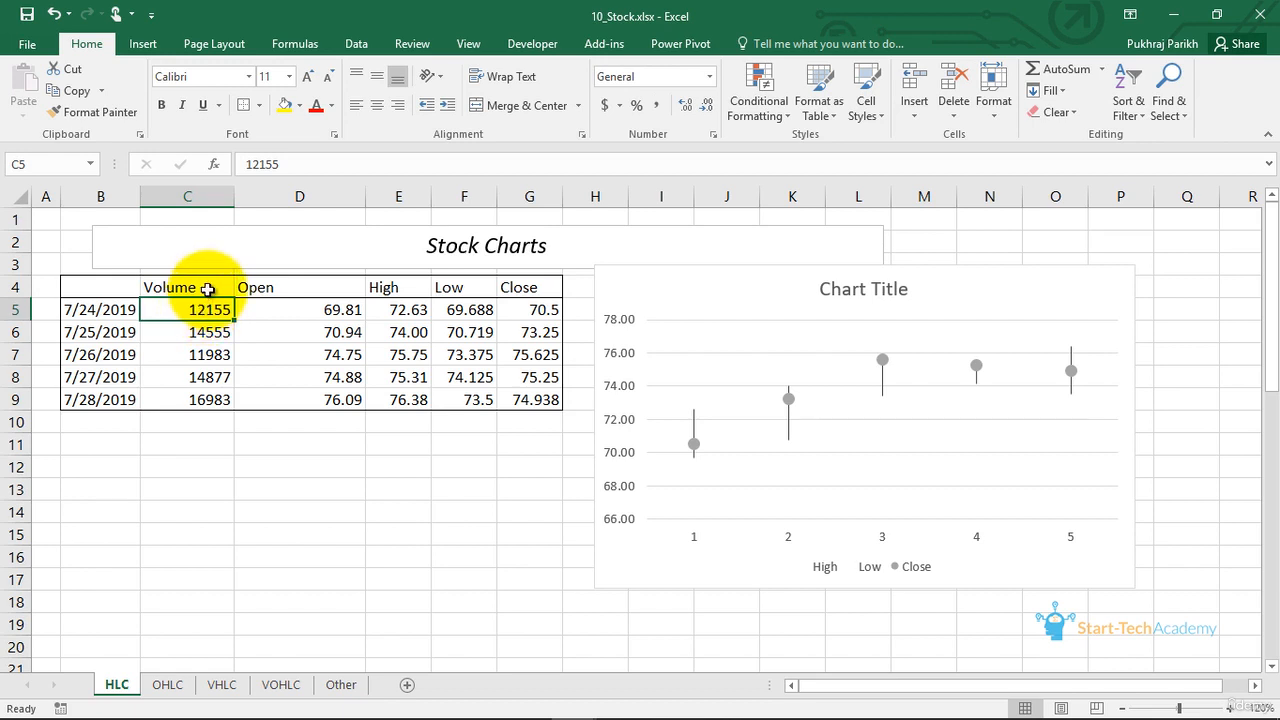
{"action": "left_click", "coordinate": [207, 289]}
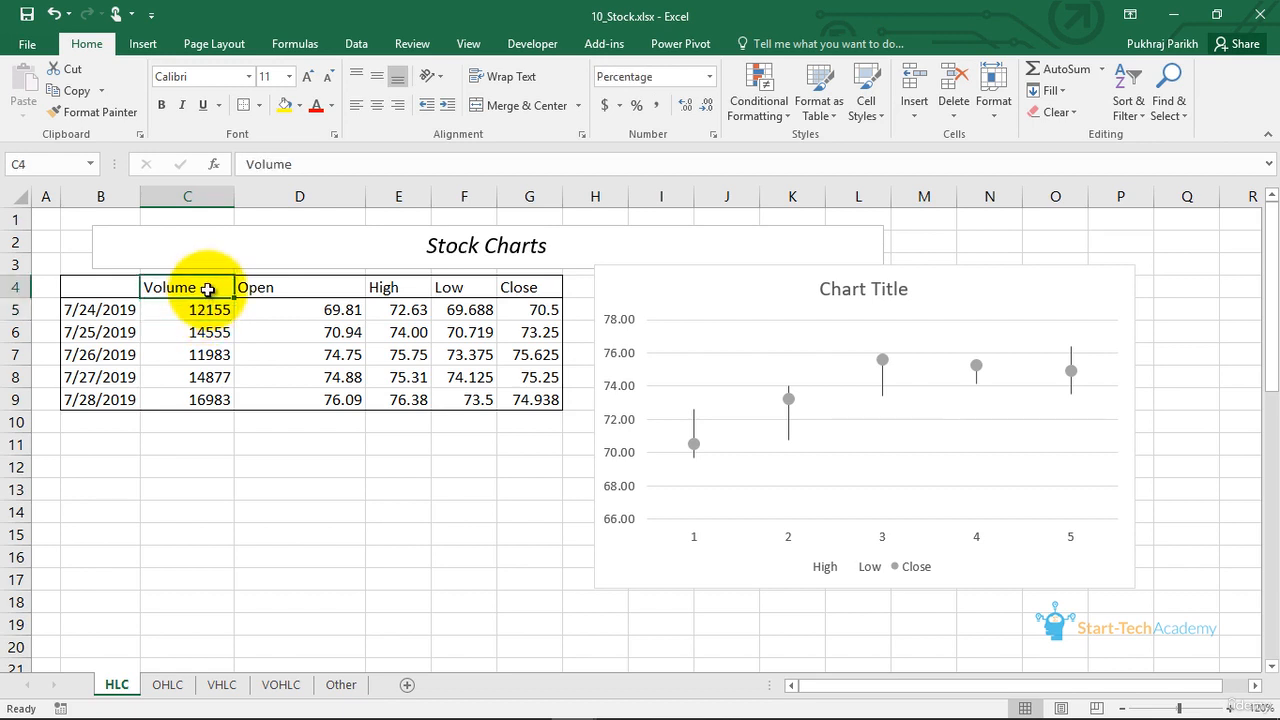
{"action": "left_click", "coordinate": [248, 287]}
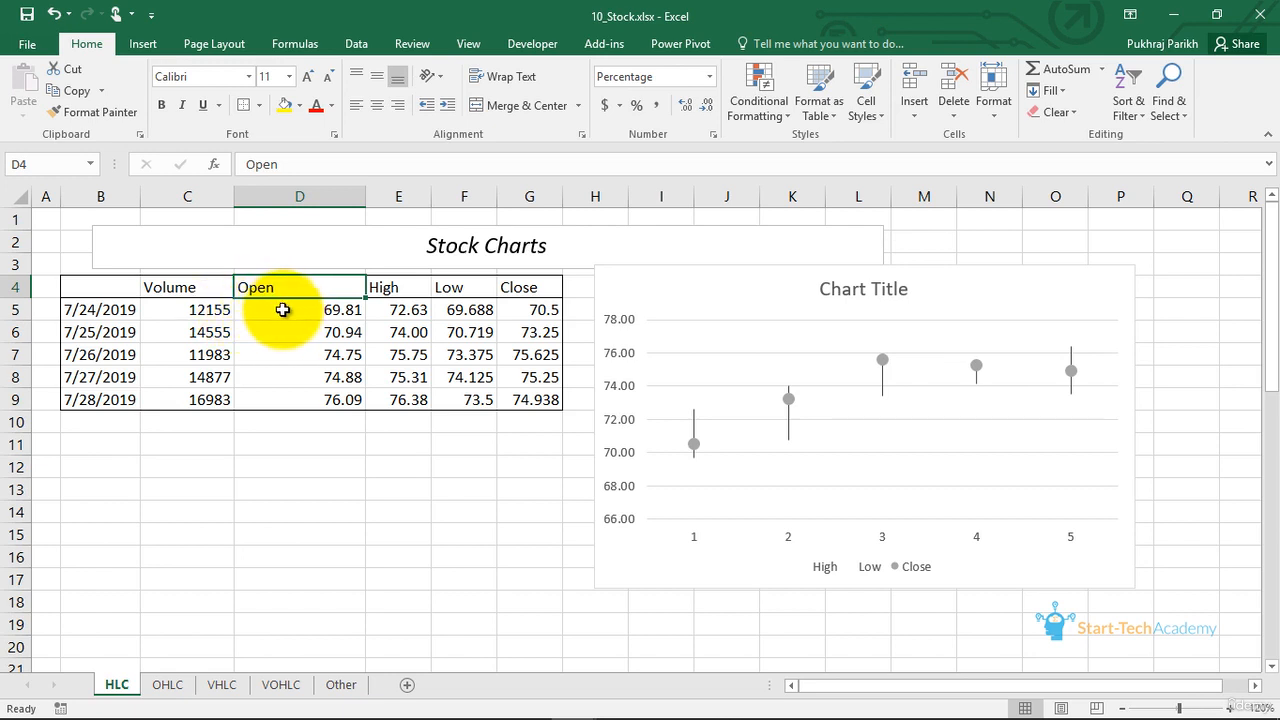
{"action": "left_click", "coordinate": [412, 292]}
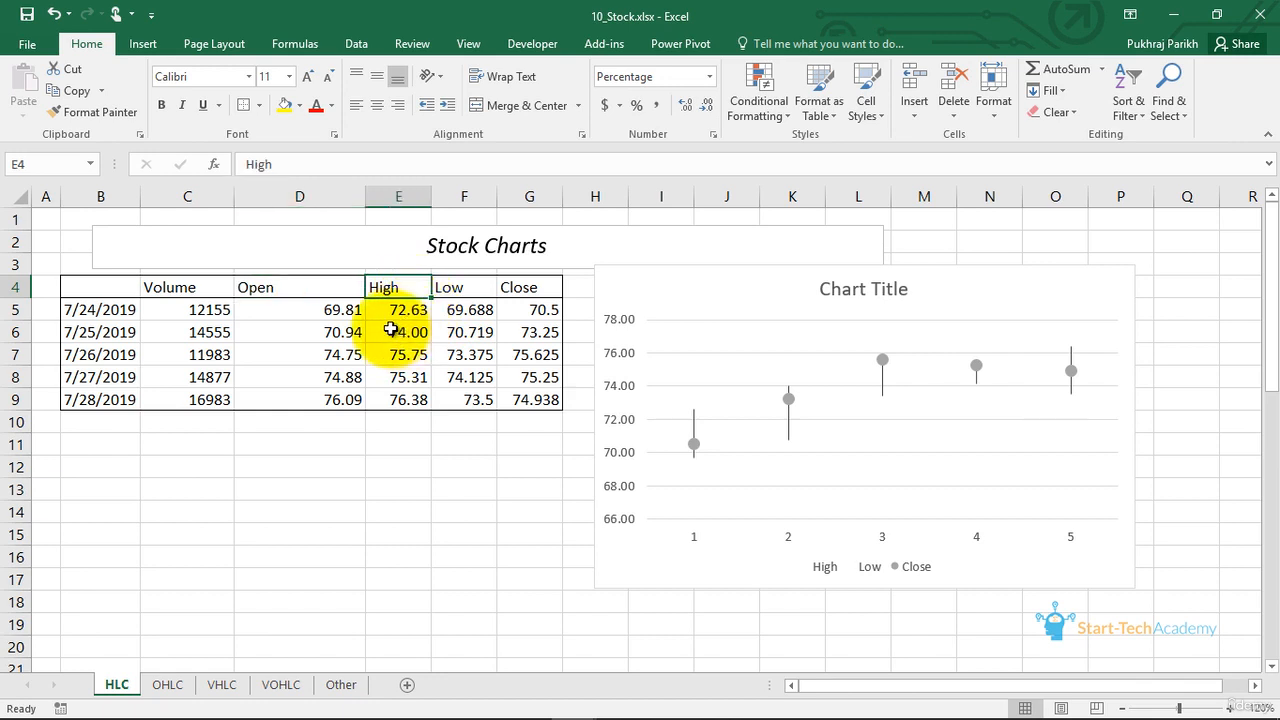
{"action": "left_click", "coordinate": [466, 289]}
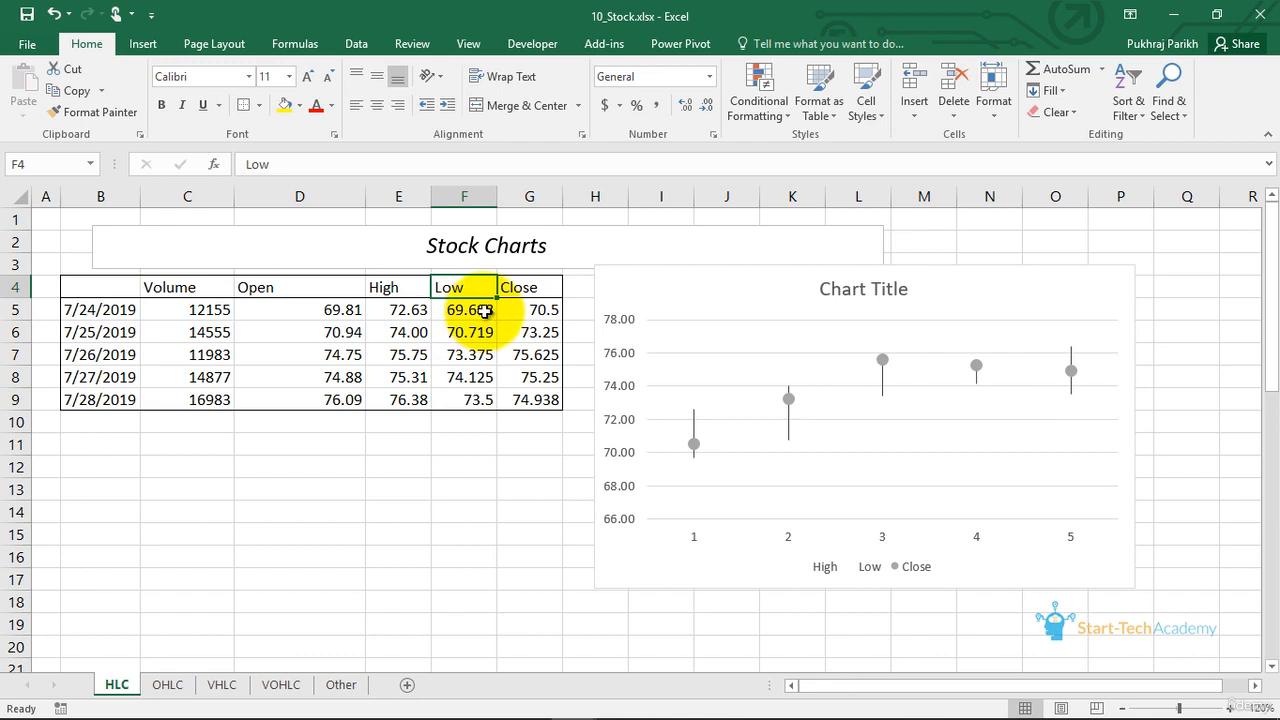
{"action": "left_click", "coordinate": [516, 289]}
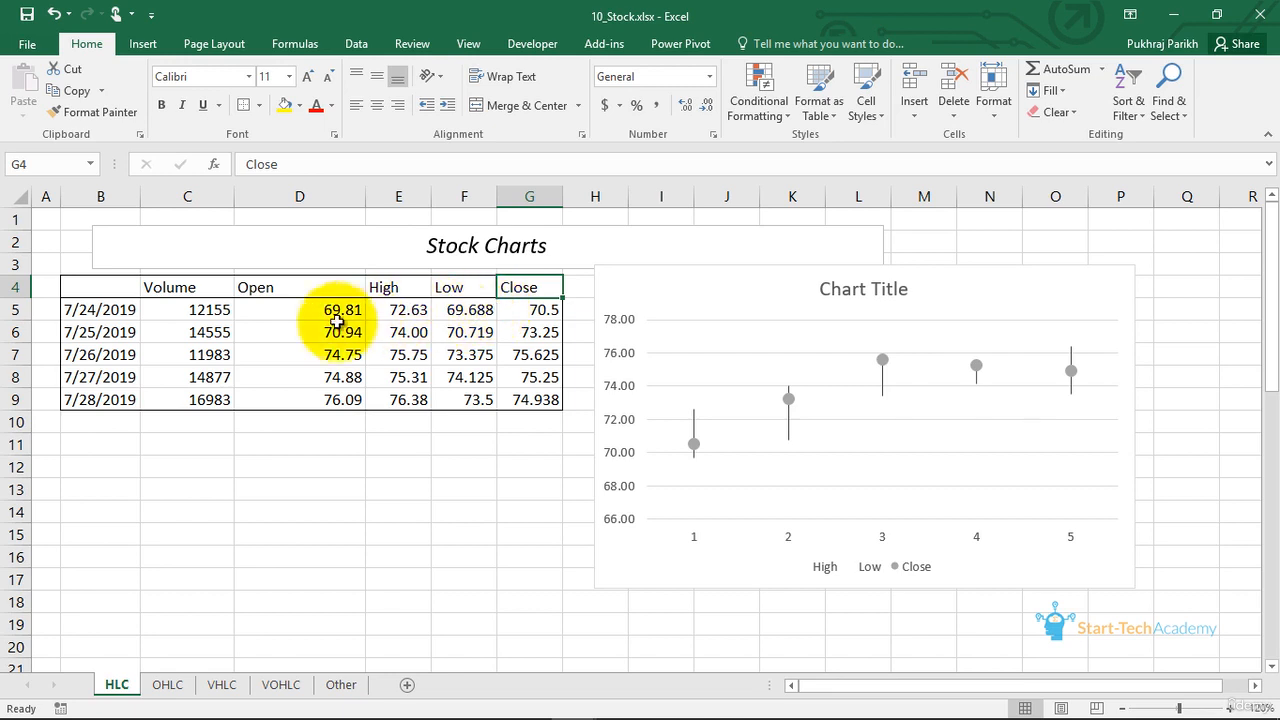
{"action": "left_click_drag", "start_coordinate": [90, 306], "coordinate": [118, 400]}
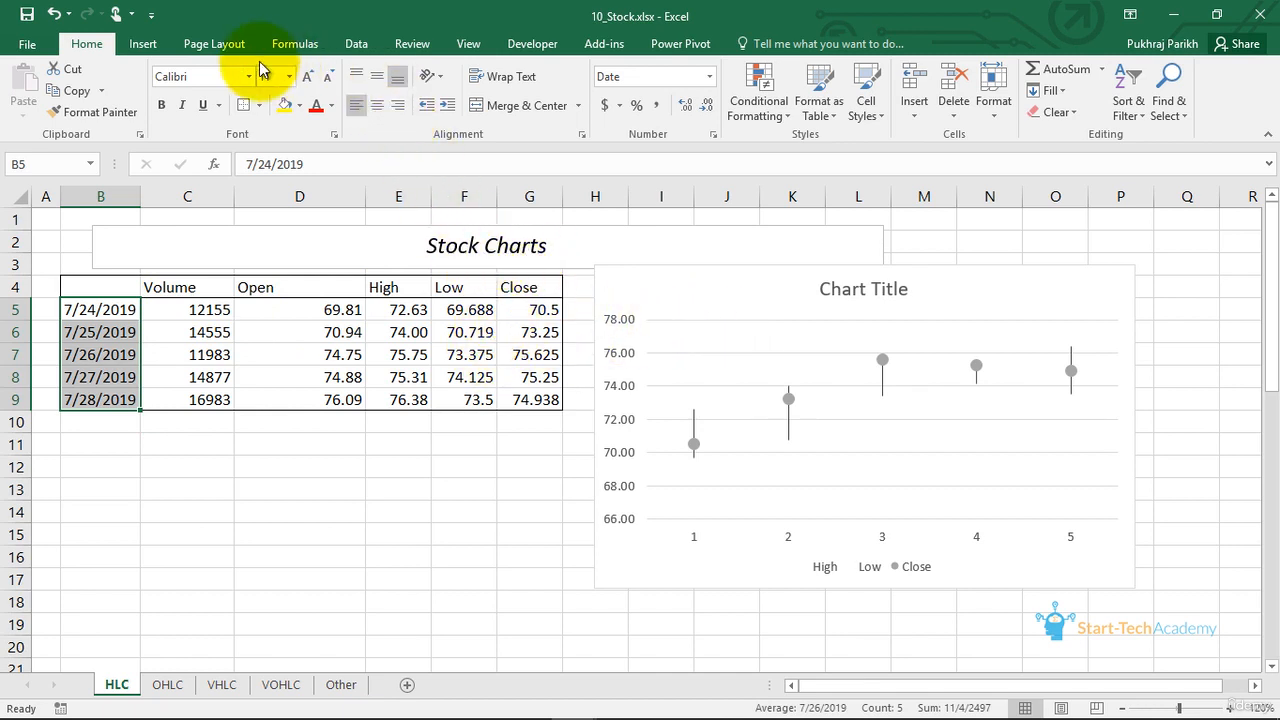
- Review the available stock chart types without inserting one
{"action": "left_click", "coordinate": [142, 44]}
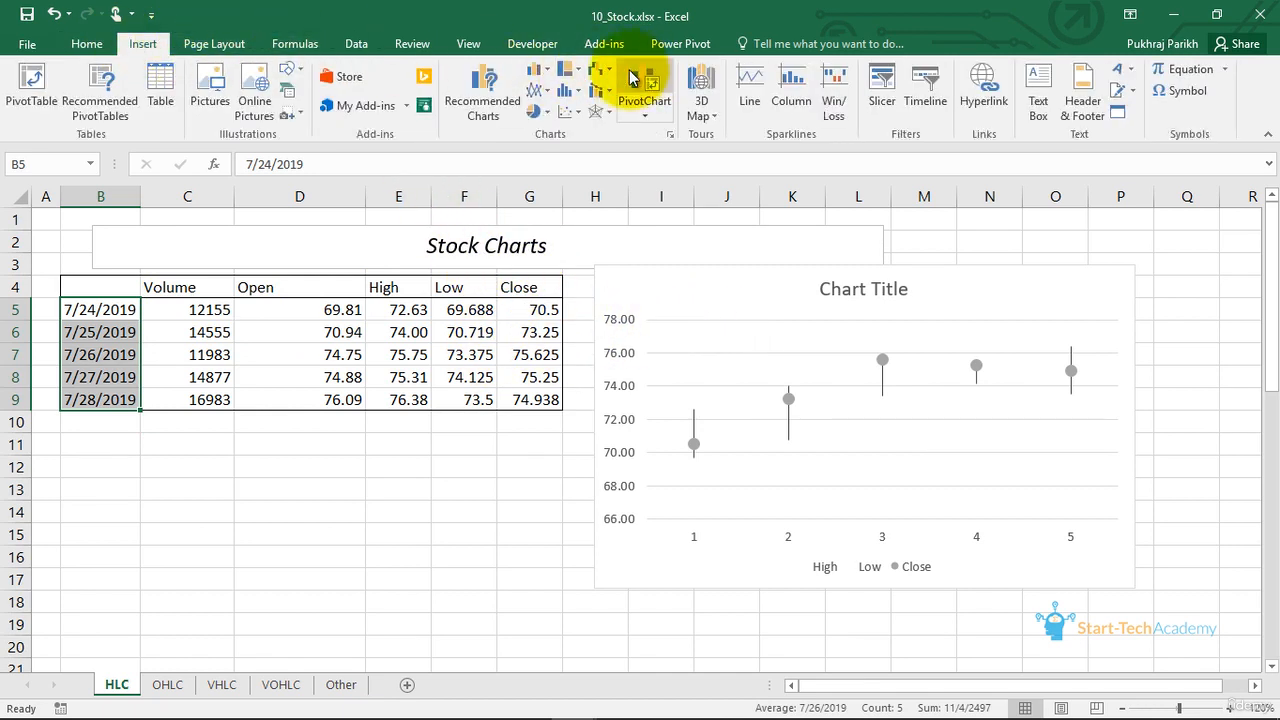
{"action": "left_click", "coordinate": [607, 70]}
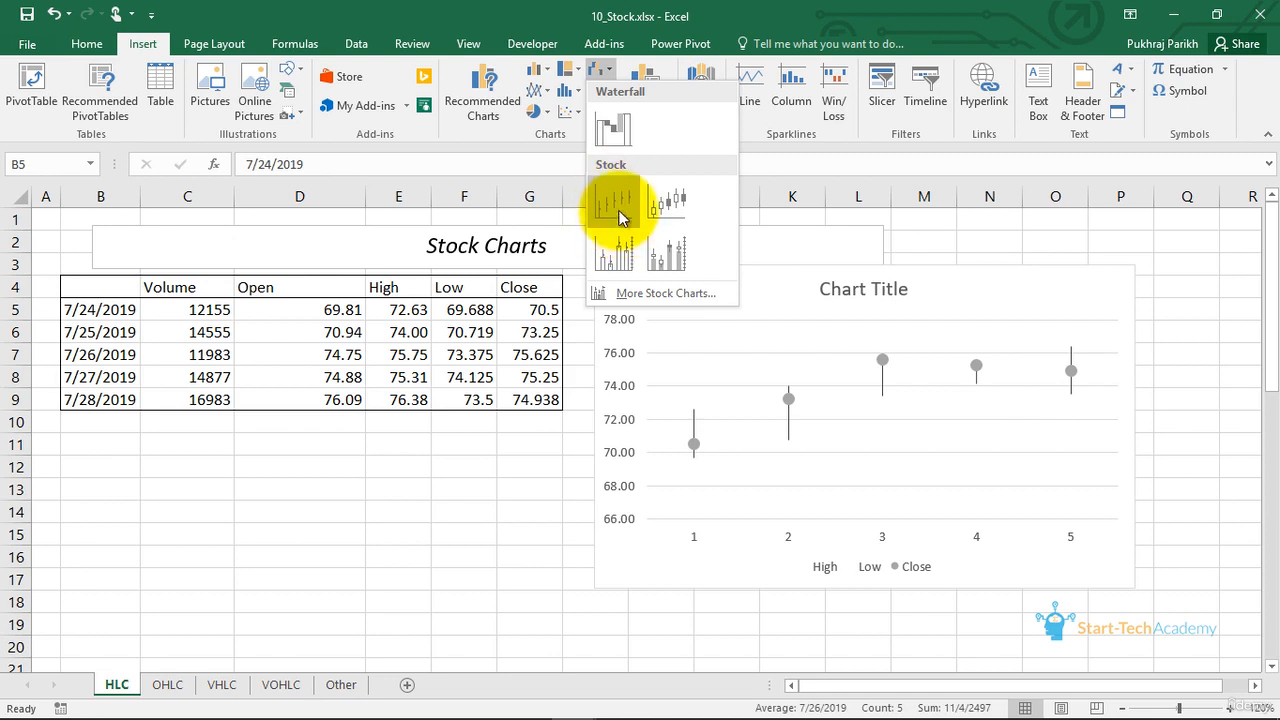
{"action": "left_click", "coordinate": [938, 322]}
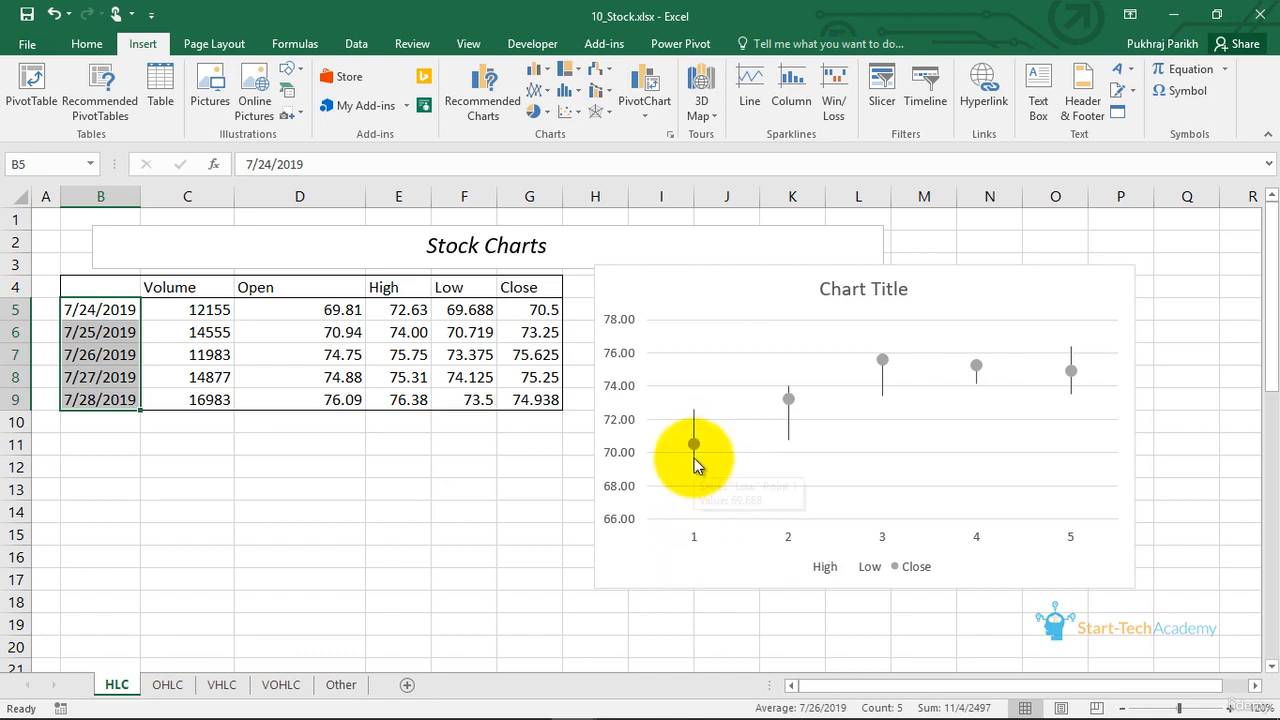
- Compare the first day's high and low points in the existing chart with that day's High value in the table
{"action": "mouse_move", "coordinate": [692, 462]}
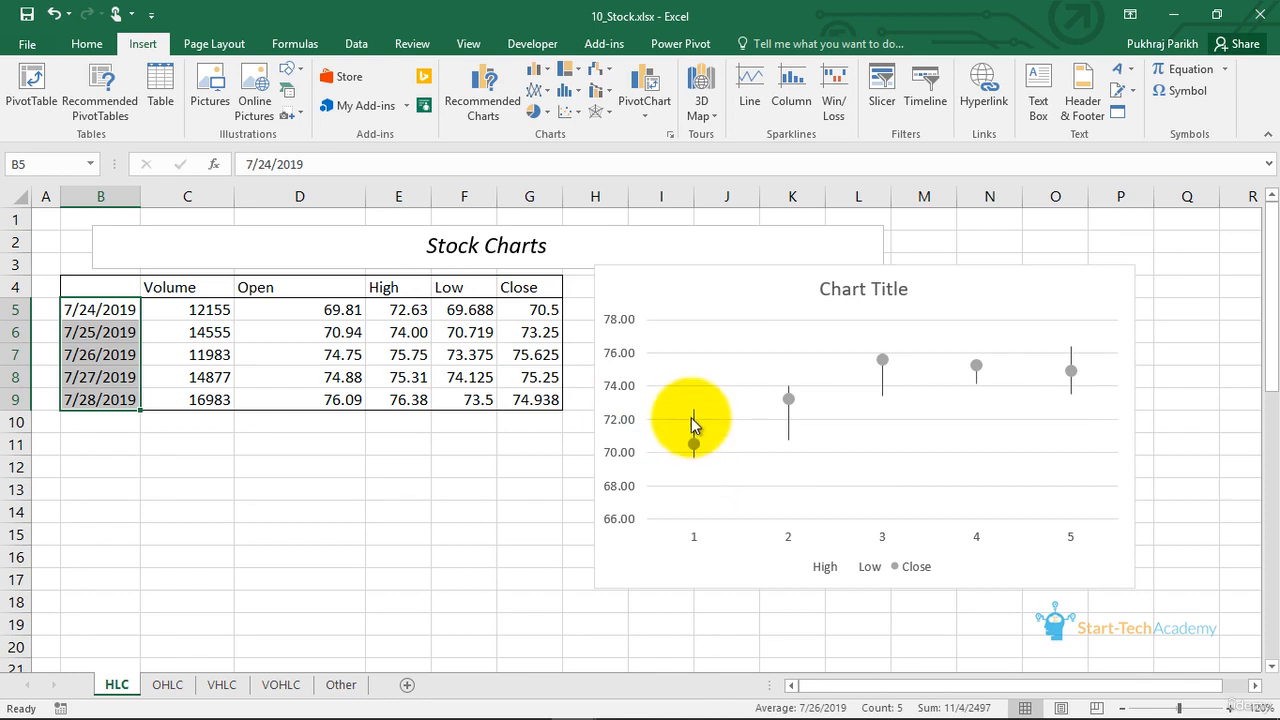
{"action": "mouse_move", "coordinate": [697, 418]}
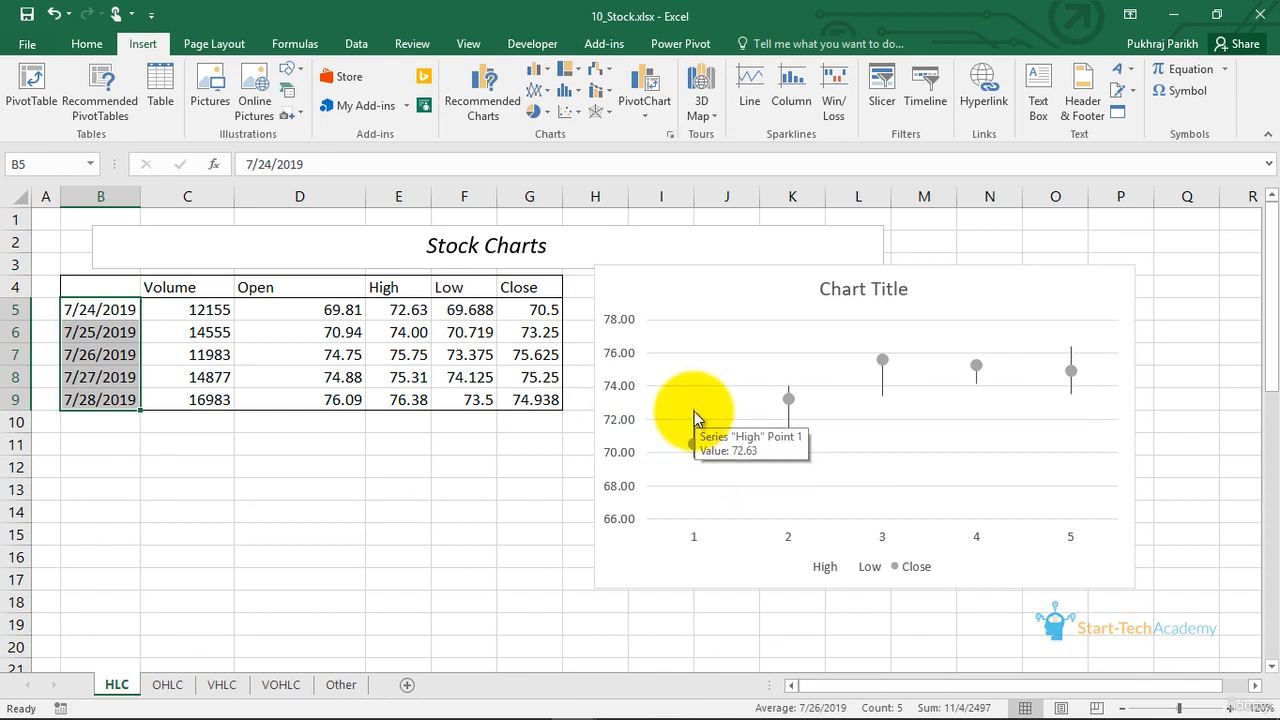
{"action": "left_click", "coordinate": [404, 311]}
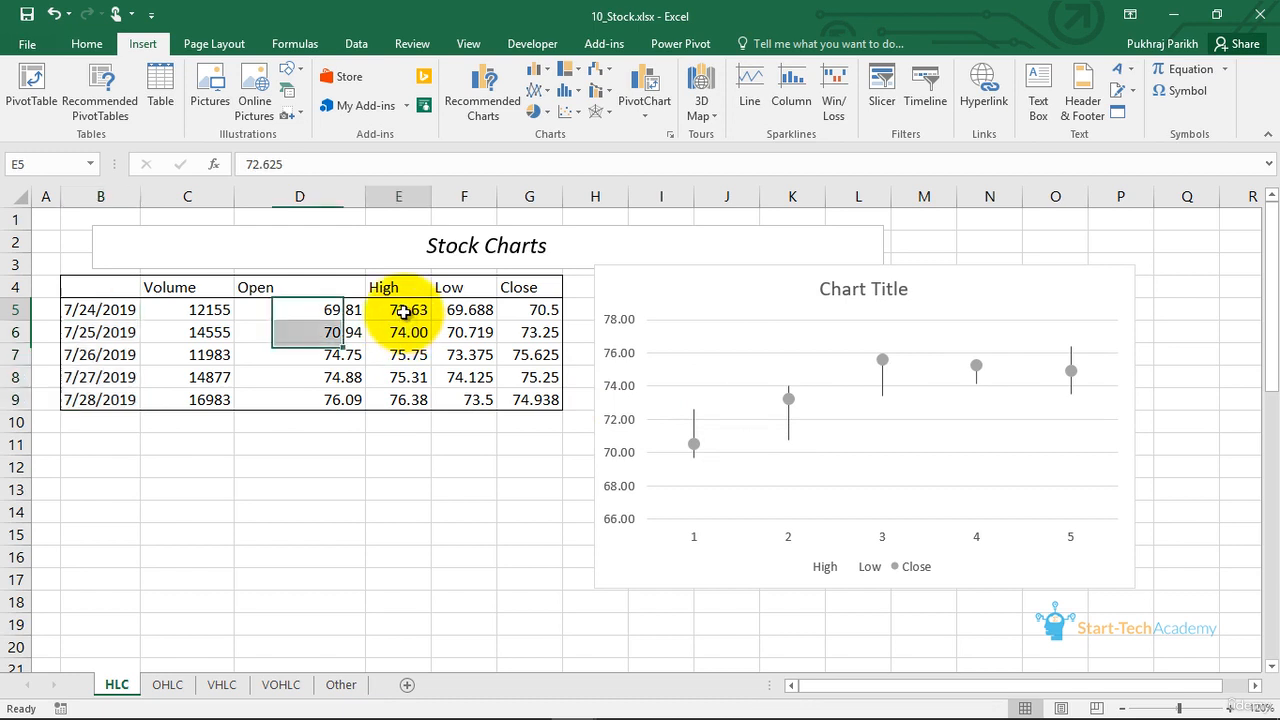
{"action": "mouse_move", "coordinate": [695, 419]}
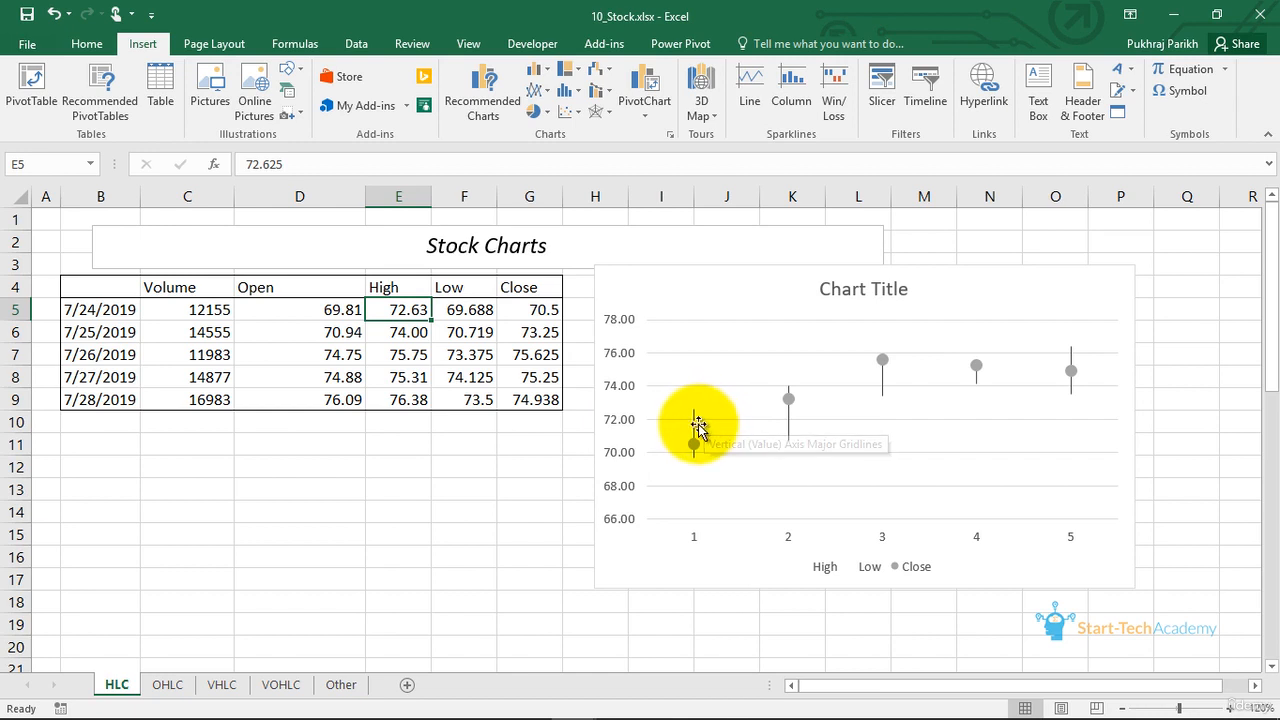
- Delete the existing stock chart from the HLC sheet
{"action": "left_click", "coordinate": [676, 288]}
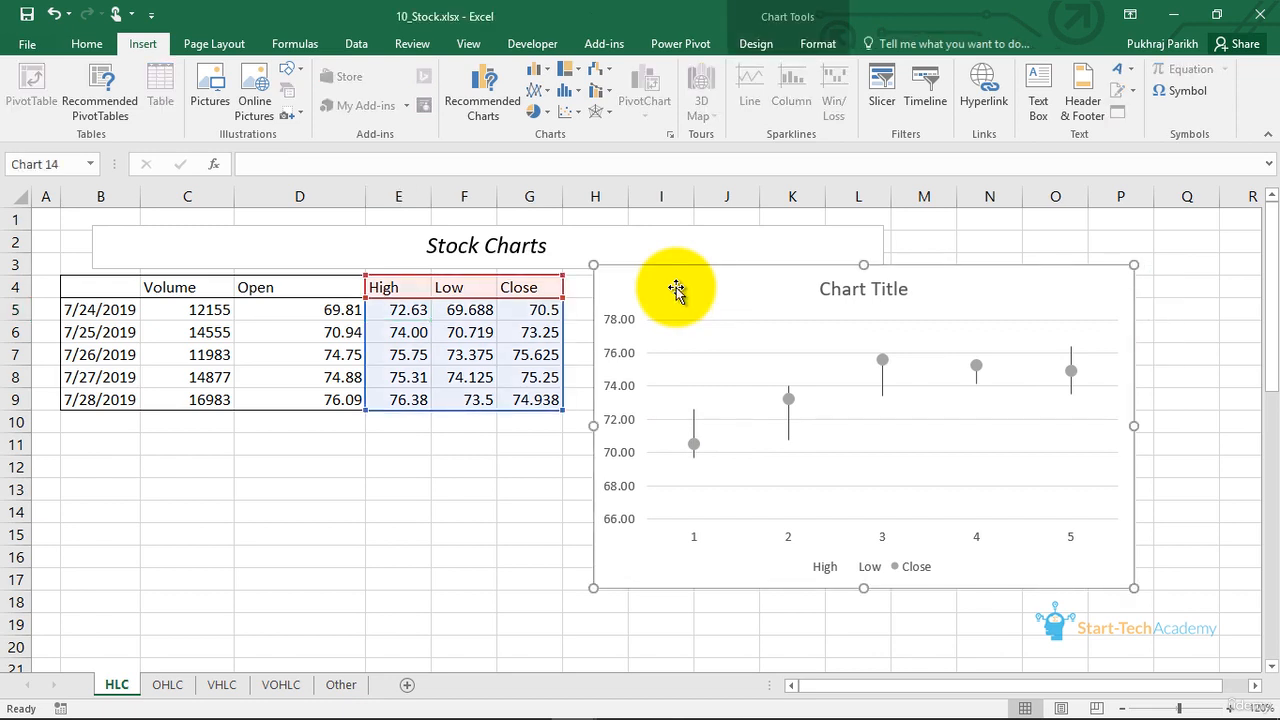
{"action": "key", "text": "Delete"}
- Insert a High-Low-Close stock chart from the High, Low and Close data in E4:G9 and move it further right
{"action": "left_click_drag", "start_coordinate": [396, 287], "coordinate": [545, 414]}
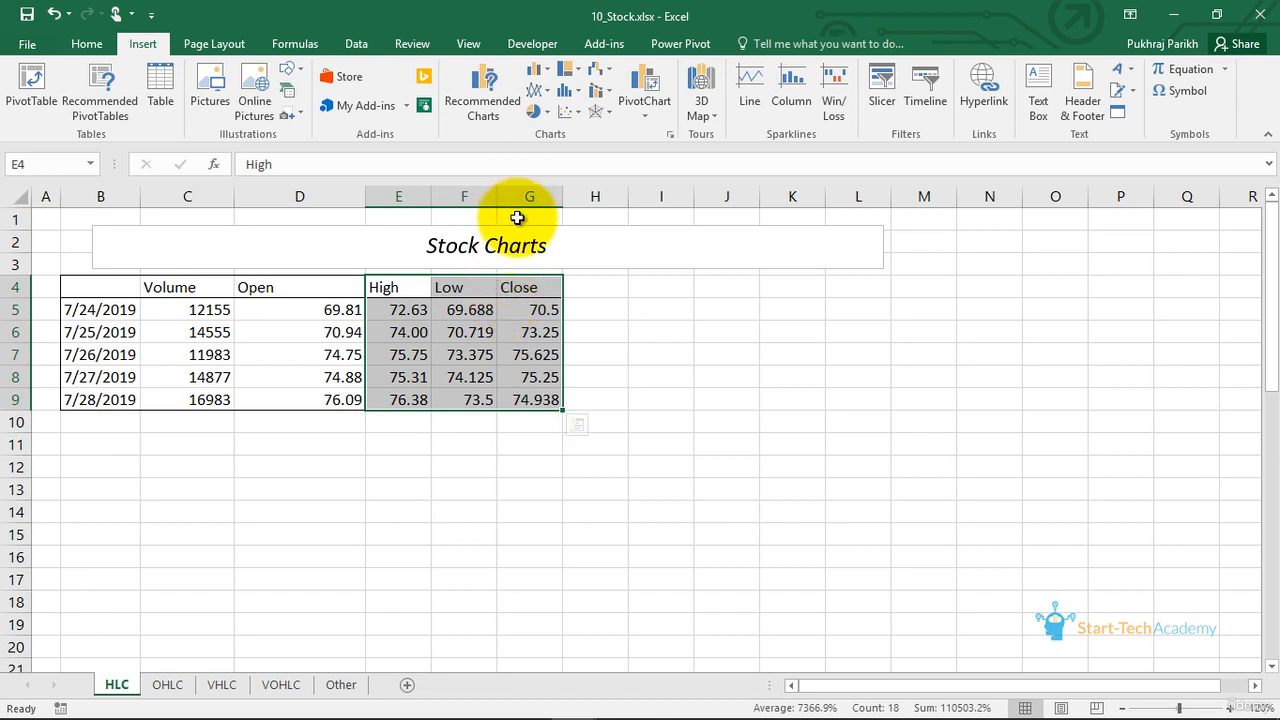
{"action": "left_click", "coordinate": [610, 70]}
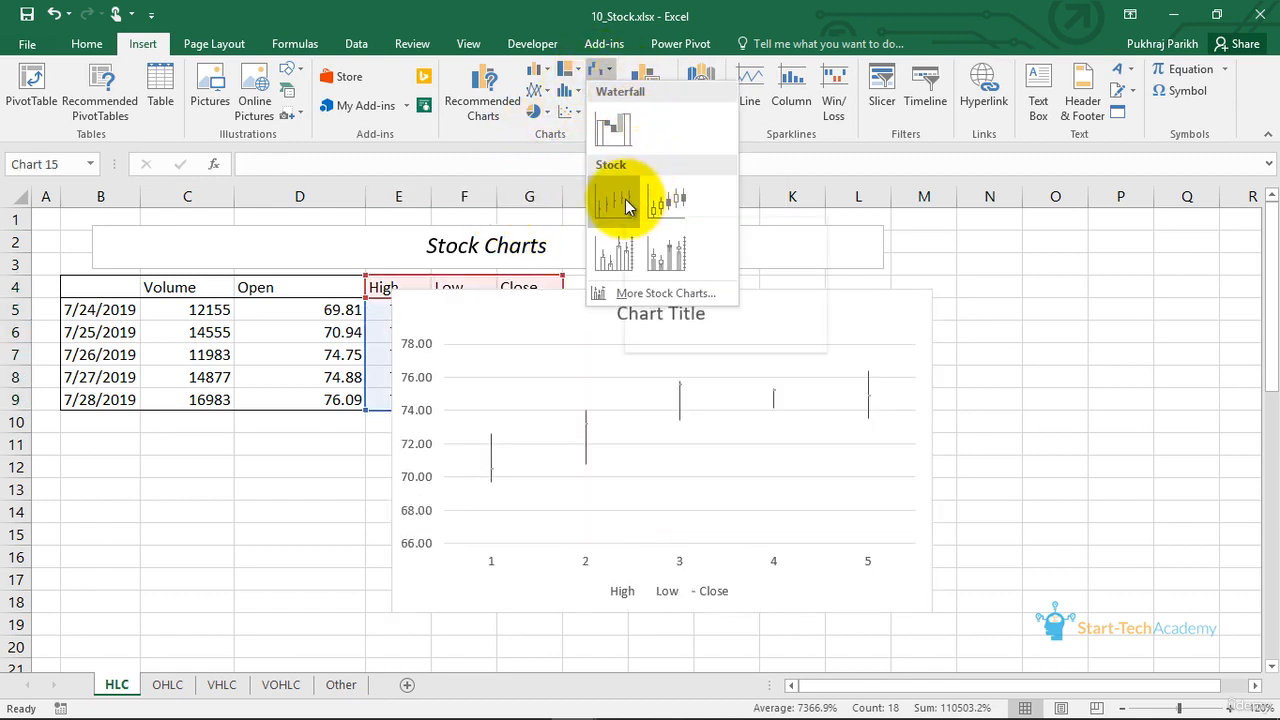
{"action": "left_click", "coordinate": [627, 201]}
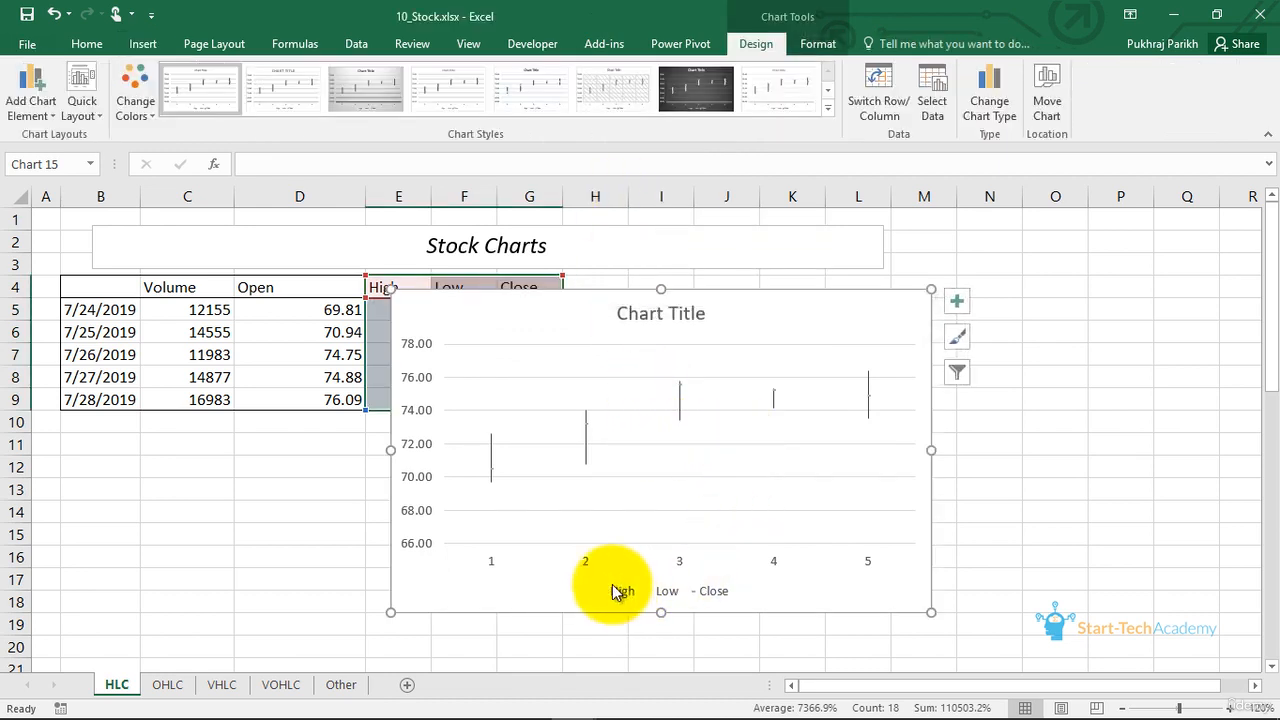
{"action": "left_click", "coordinate": [686, 486]}
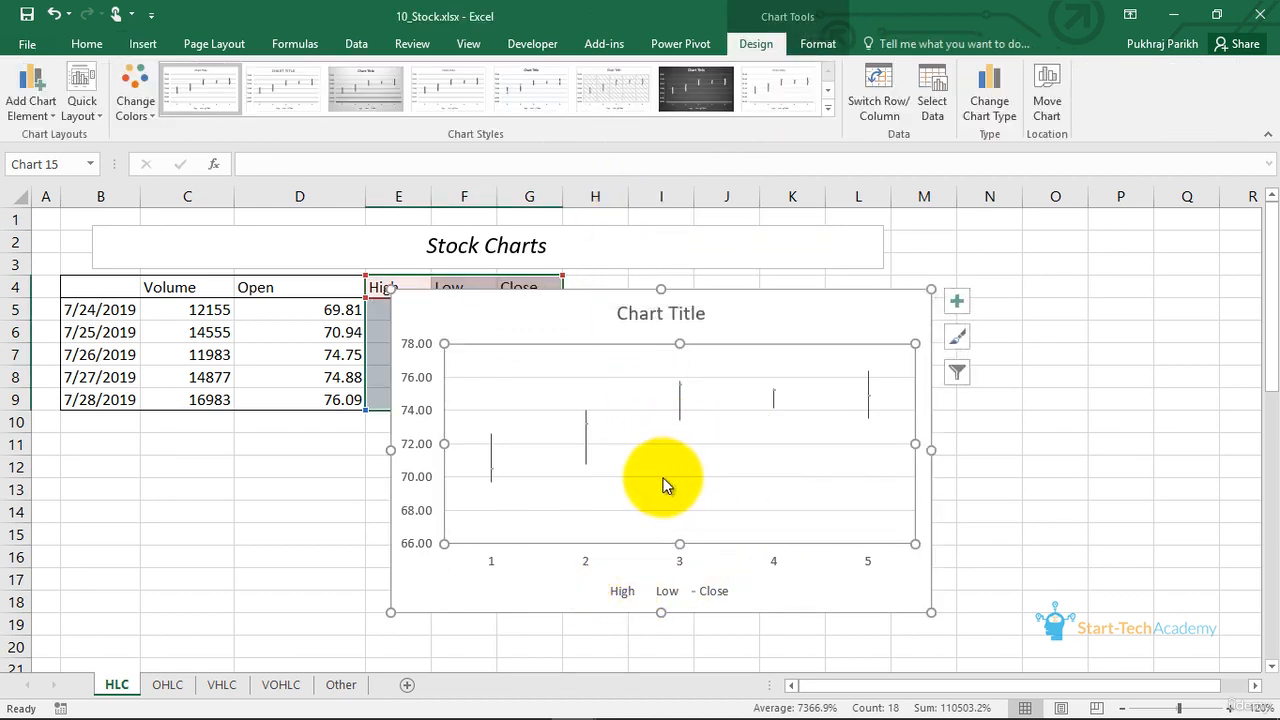
{"action": "left_click_drag", "start_coordinate": [816, 320], "coordinate": [969, 308]}
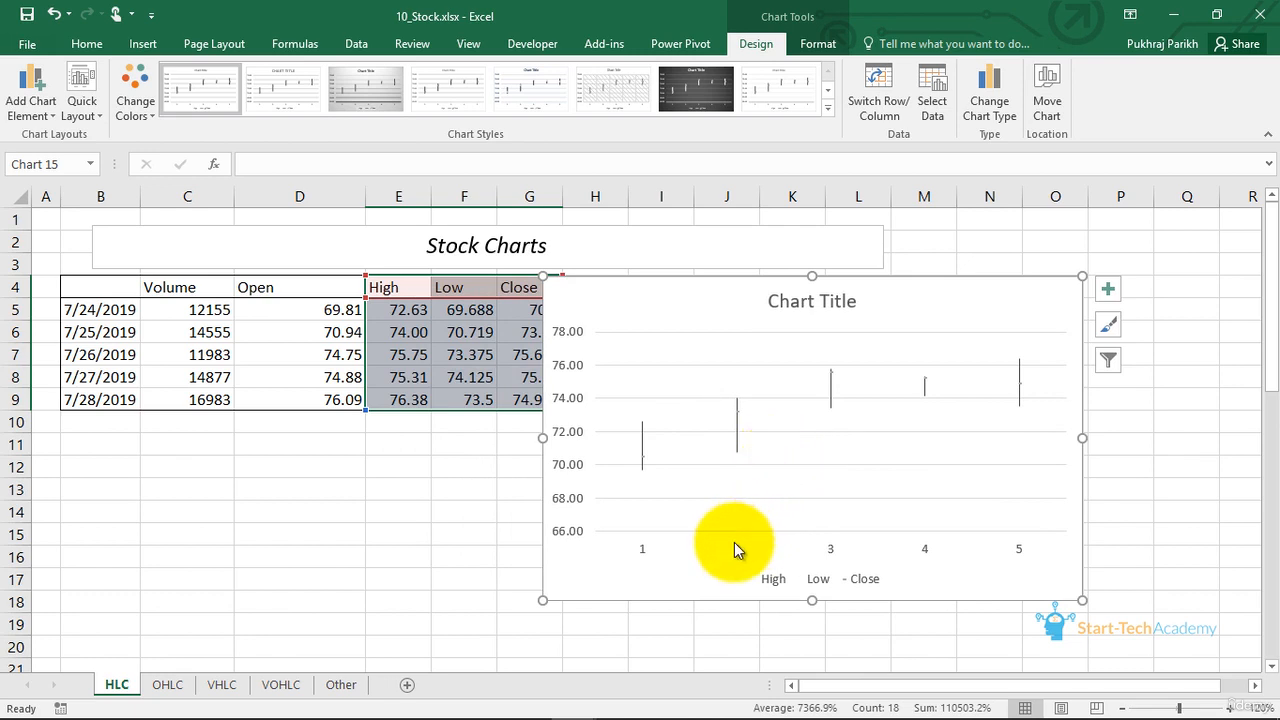
- Format the Close series markers as built-in X markers of size 8 with a red fill
{"action": "left_click", "coordinate": [738, 408]}
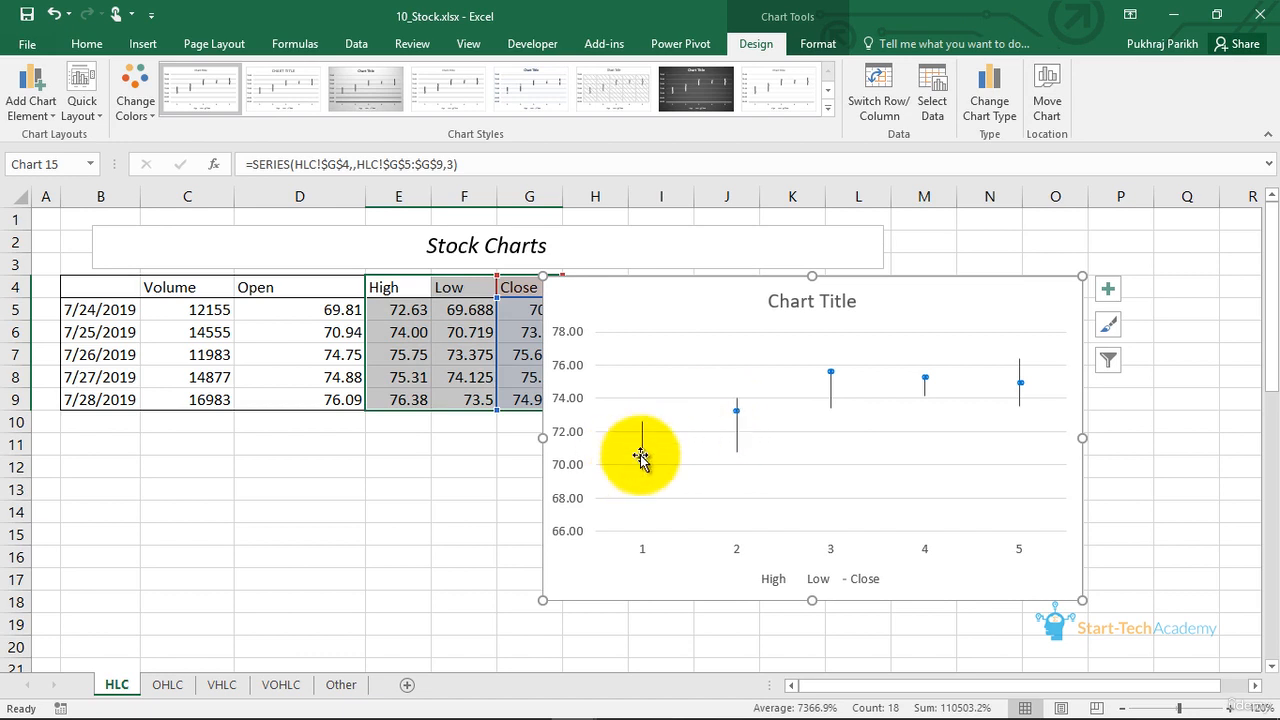
{"action": "mouse_move", "coordinate": [639, 456]}
{"action": "right_click", "coordinate": [641, 456]}
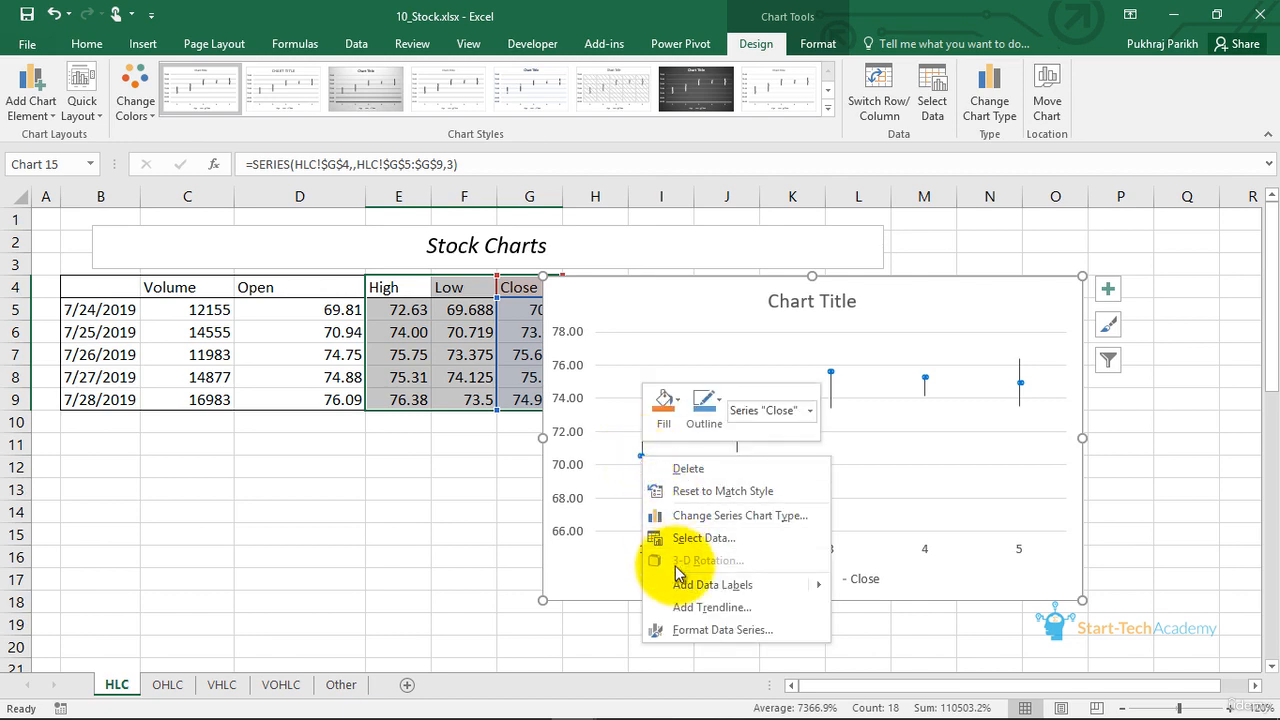
{"action": "key", "text": "Escape"}
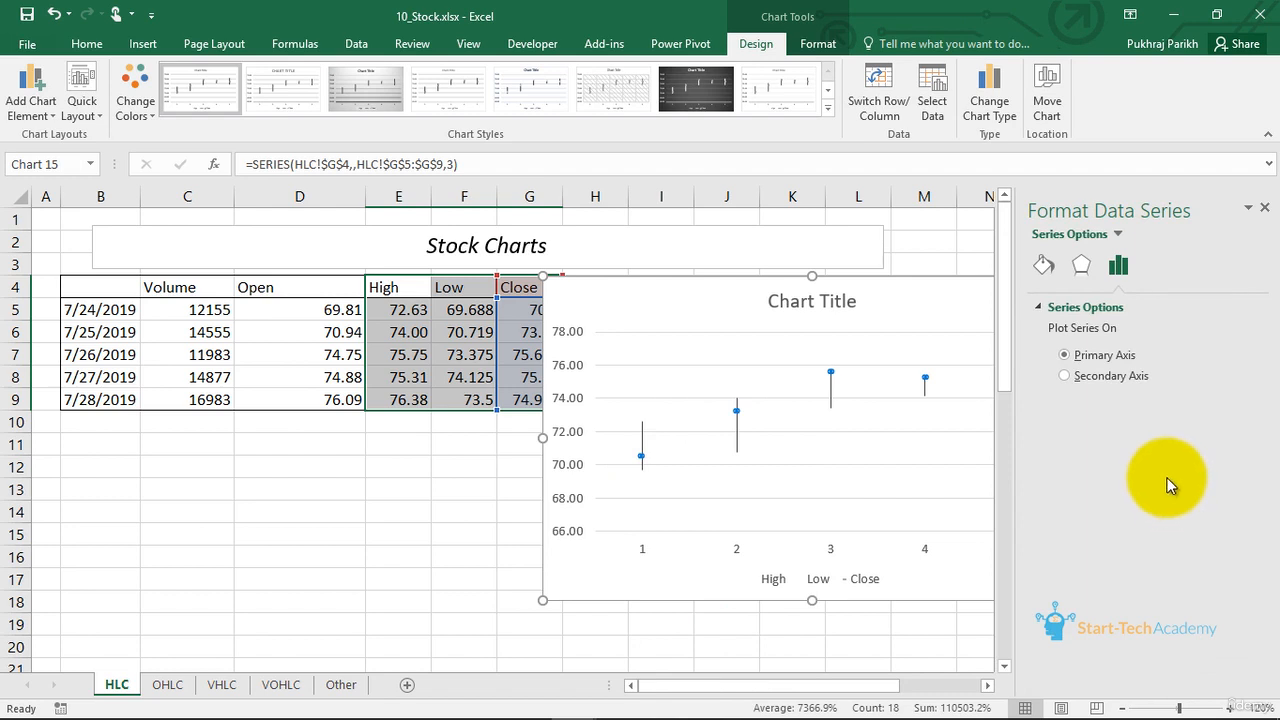
{"action": "left_click", "coordinate": [1042, 267]}
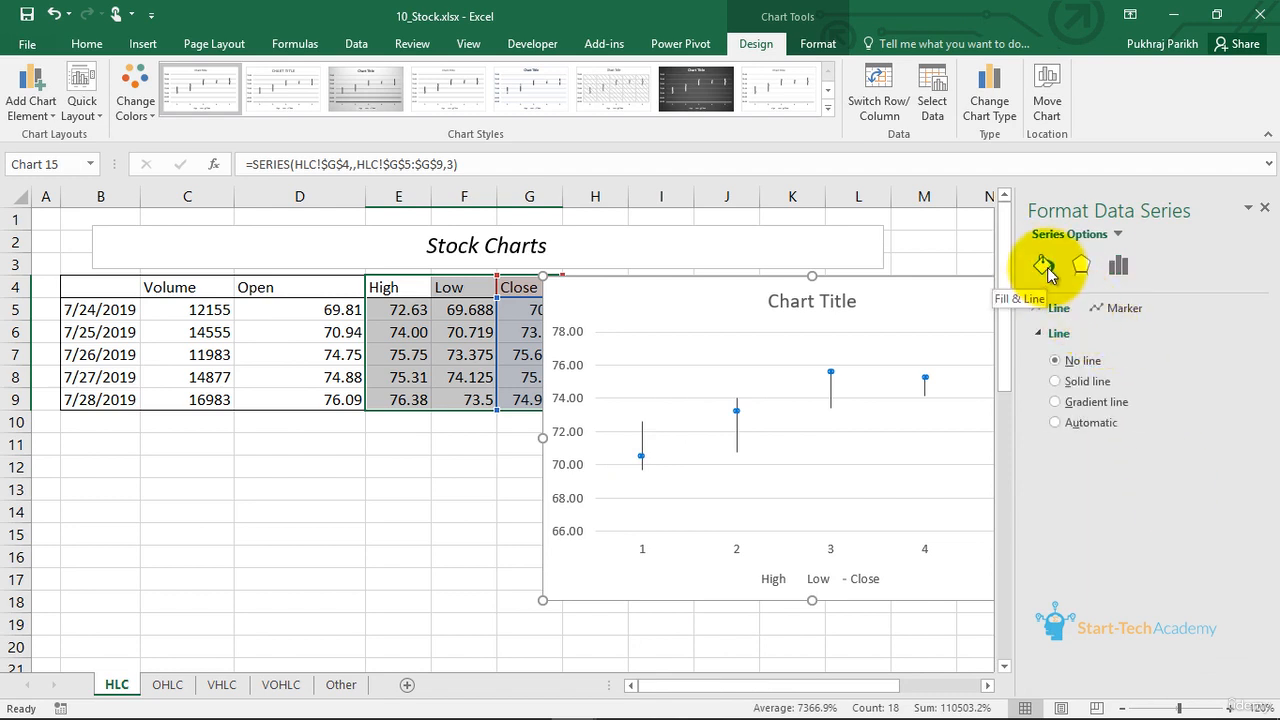
{"action": "left_click", "coordinate": [1100, 312]}
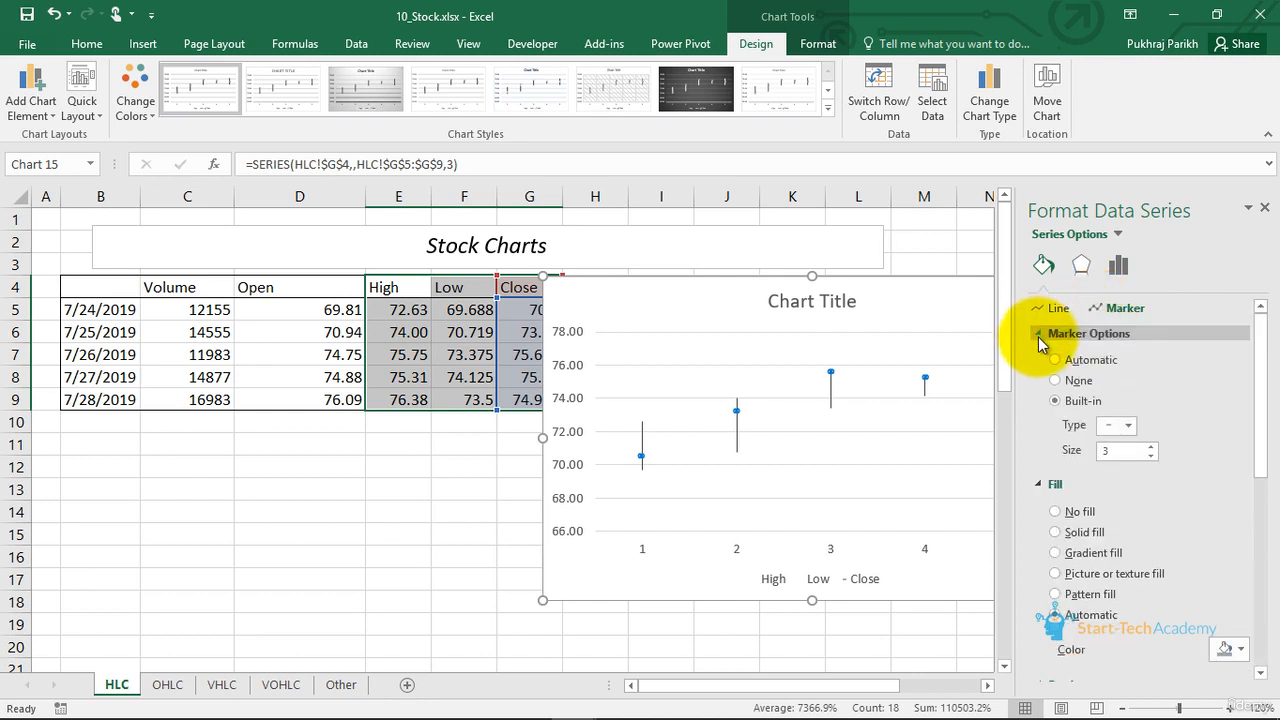
{"action": "left_click", "coordinate": [1152, 447]}
{"action": "left_click", "coordinate": [1129, 426]}
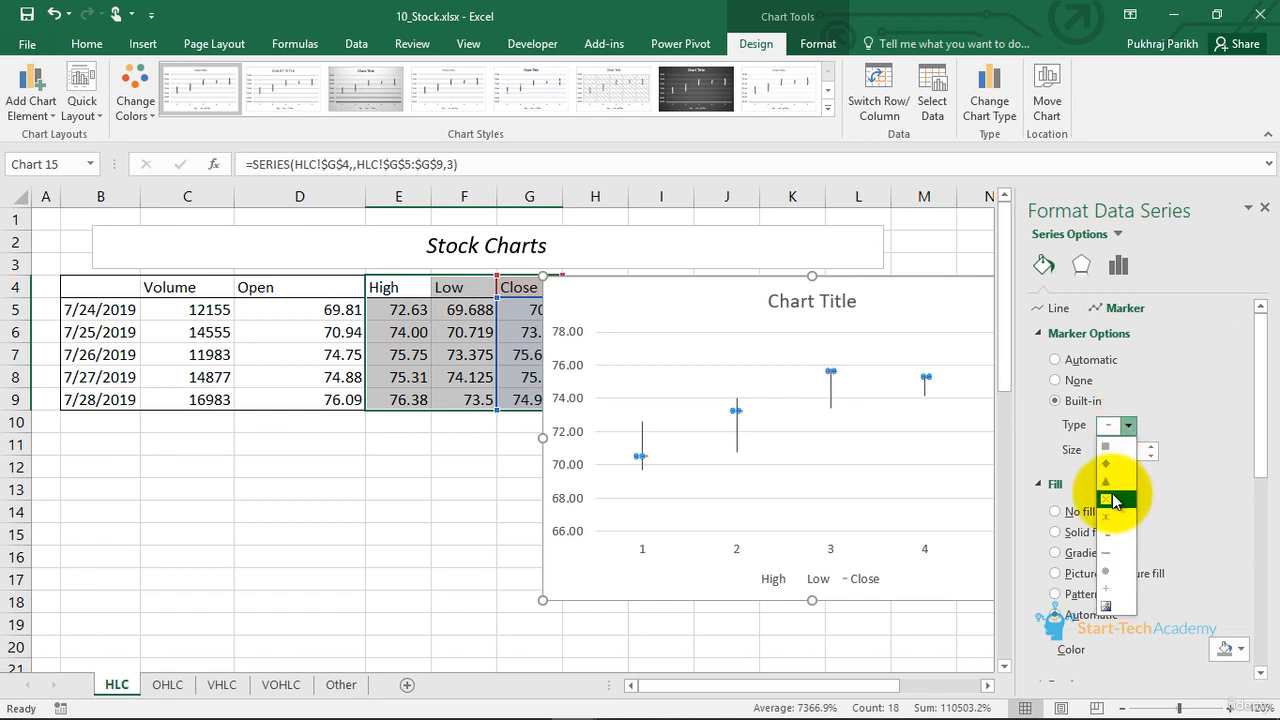
{"action": "left_click", "coordinate": [1106, 498]}
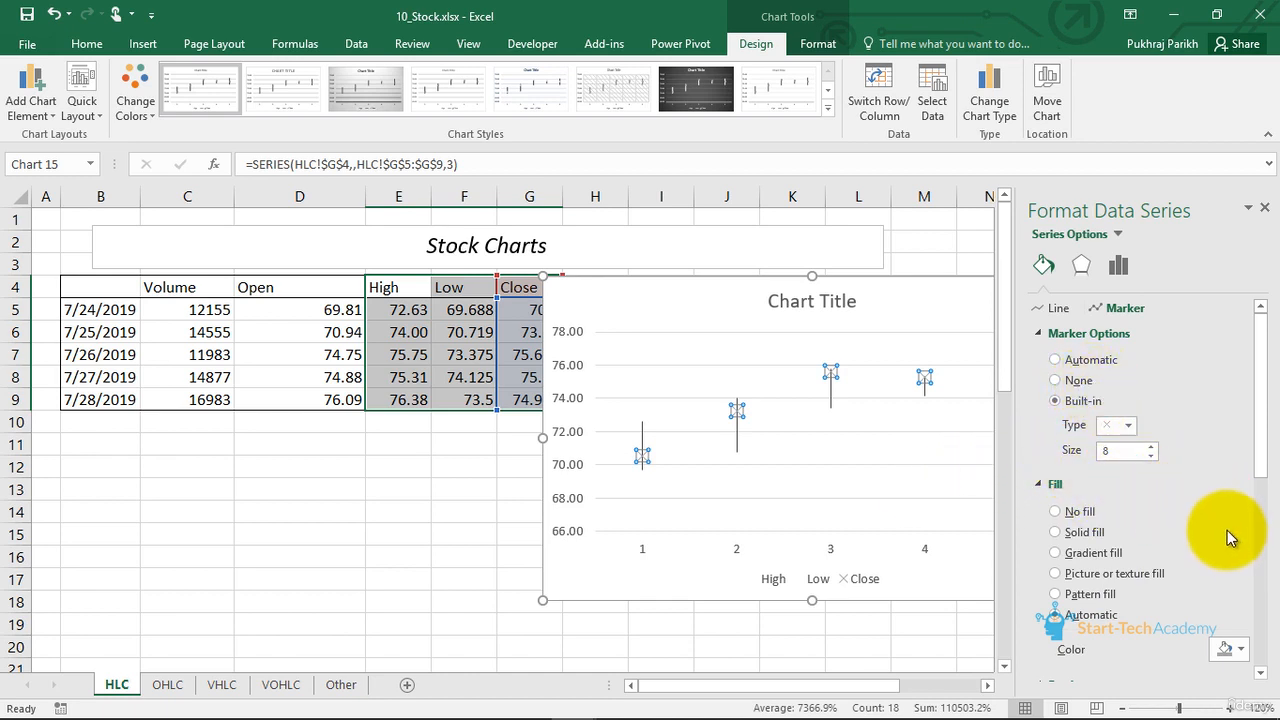
{"action": "left_click", "coordinate": [1230, 648]}
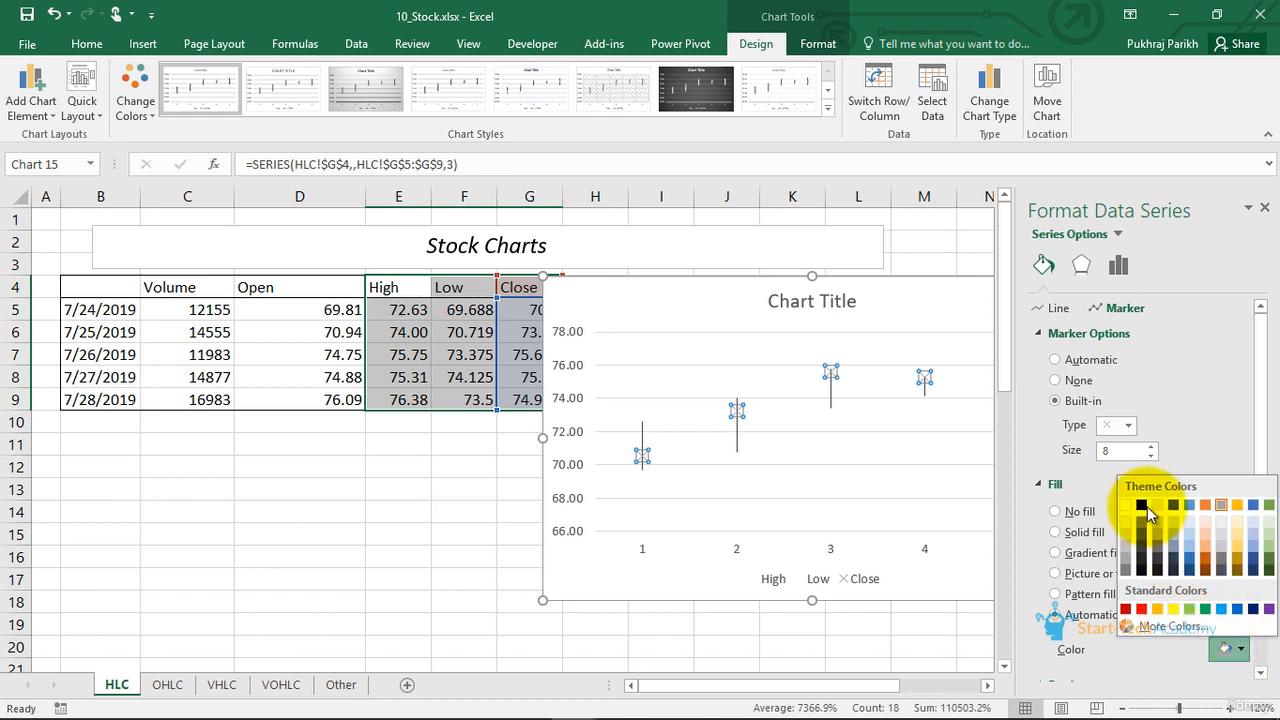
{"action": "left_click", "coordinate": [1141, 608]}
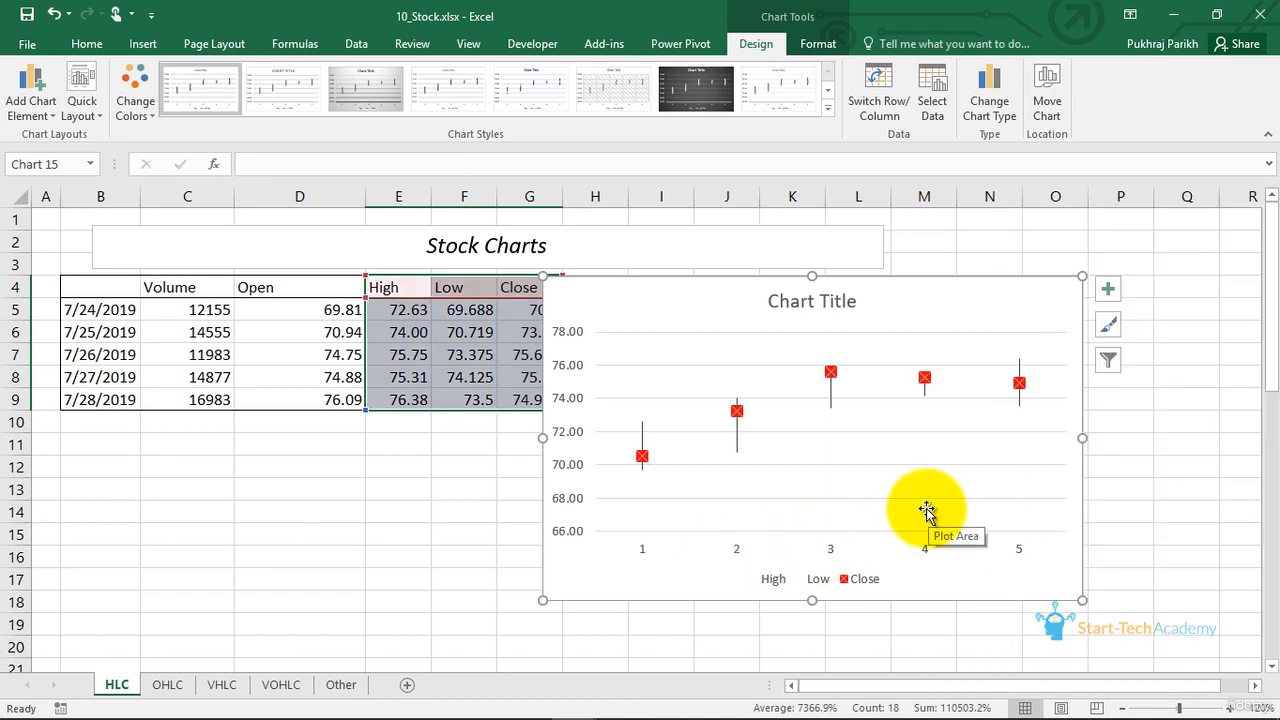
- Set the High-Low-Close chart's horizontal axis labels to the dates in B5:B9
{"action": "left_click", "coordinate": [927, 509]}
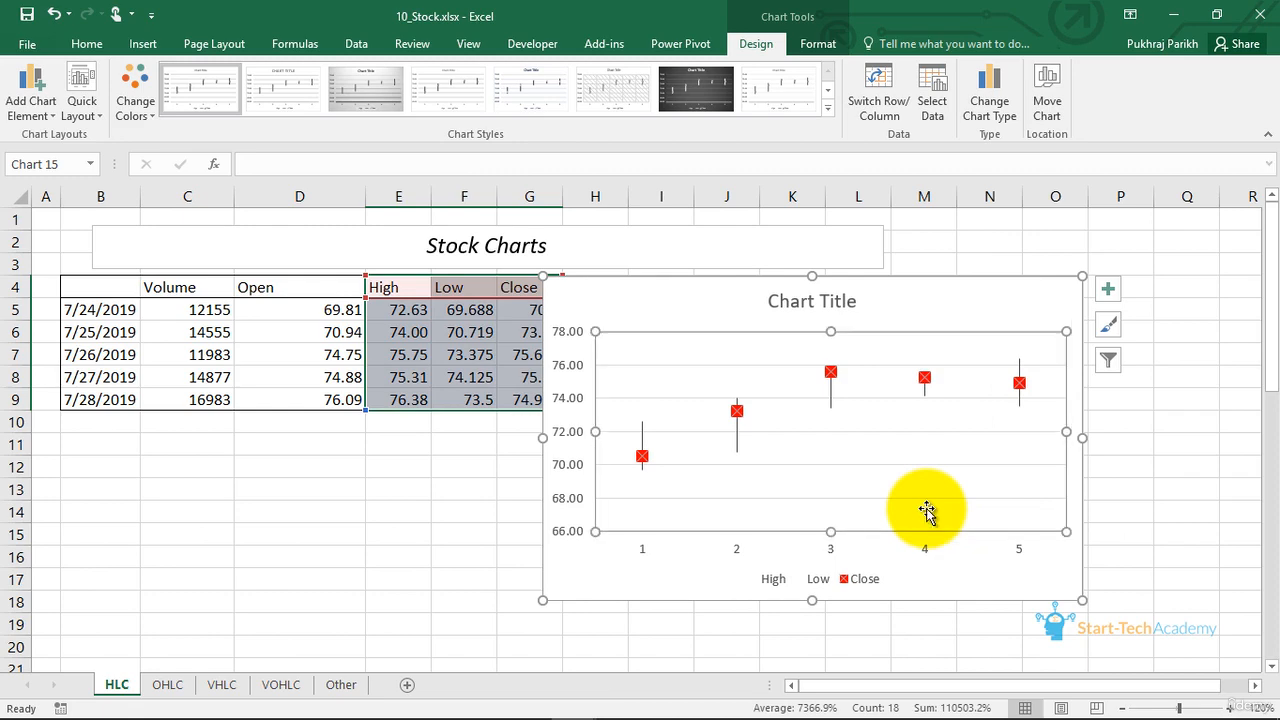
{"action": "left_click", "coordinate": [929, 110]}
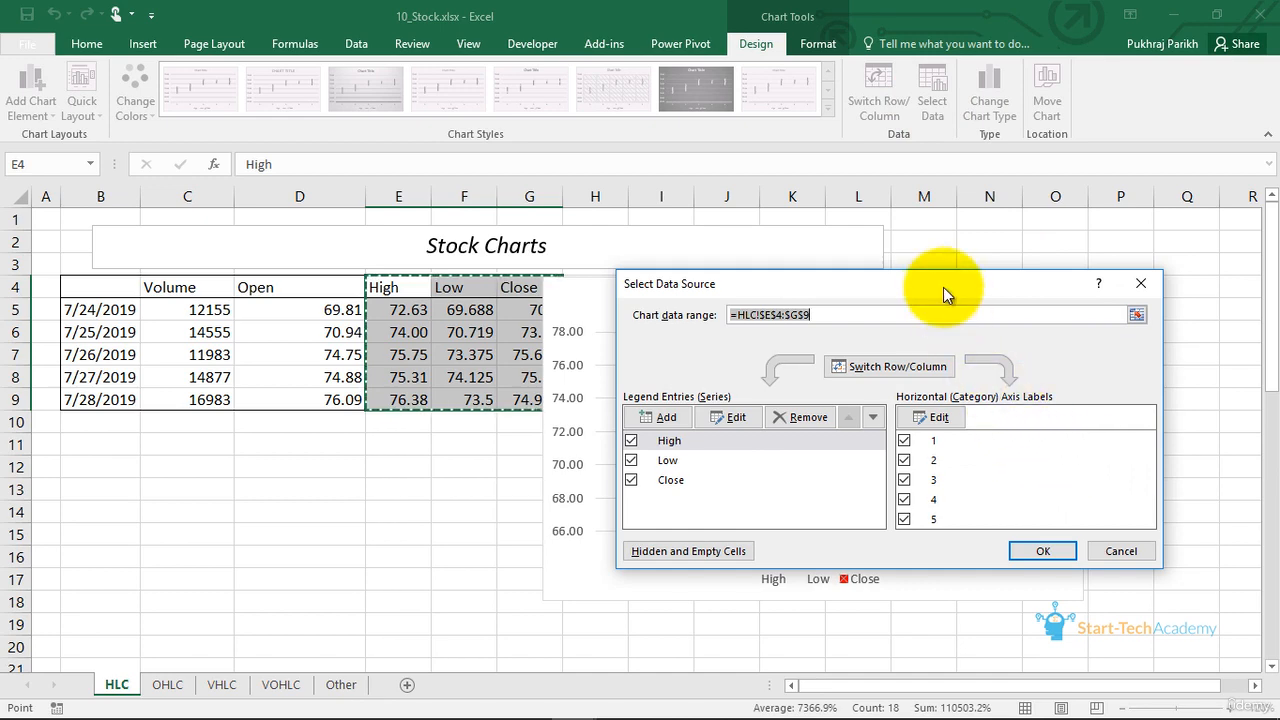
{"action": "left_click_drag", "start_coordinate": [940, 285], "coordinate": [925, 192]}
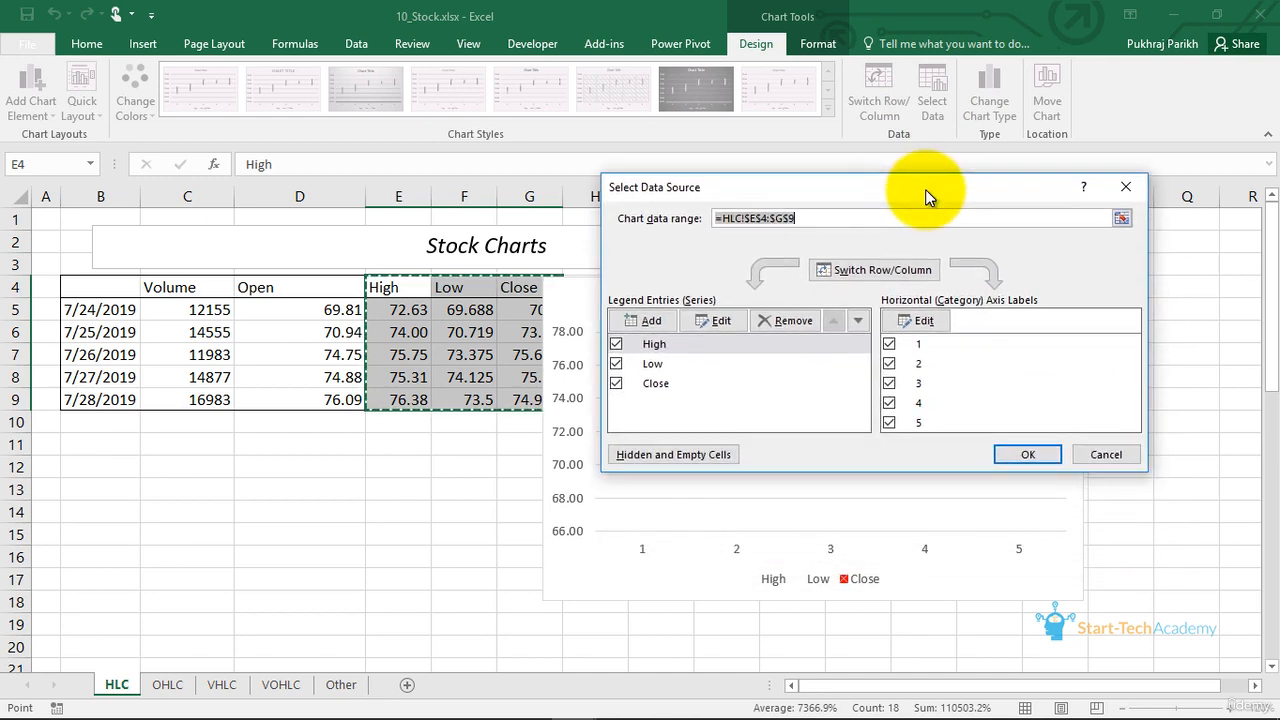
{"action": "left_click", "coordinate": [922, 322]}
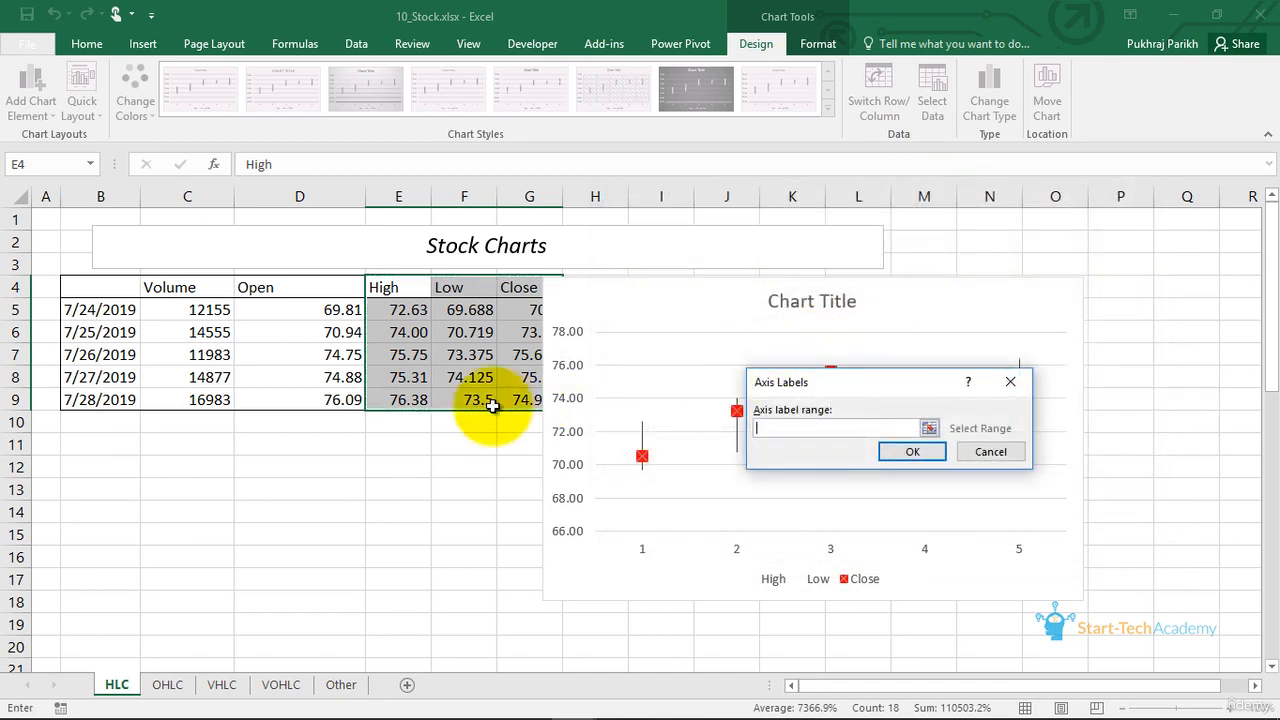
{"action": "left_click", "coordinate": [100, 310]}
{"action": "left_click_drag", "start_coordinate": [100, 310], "coordinate": [88, 402]}
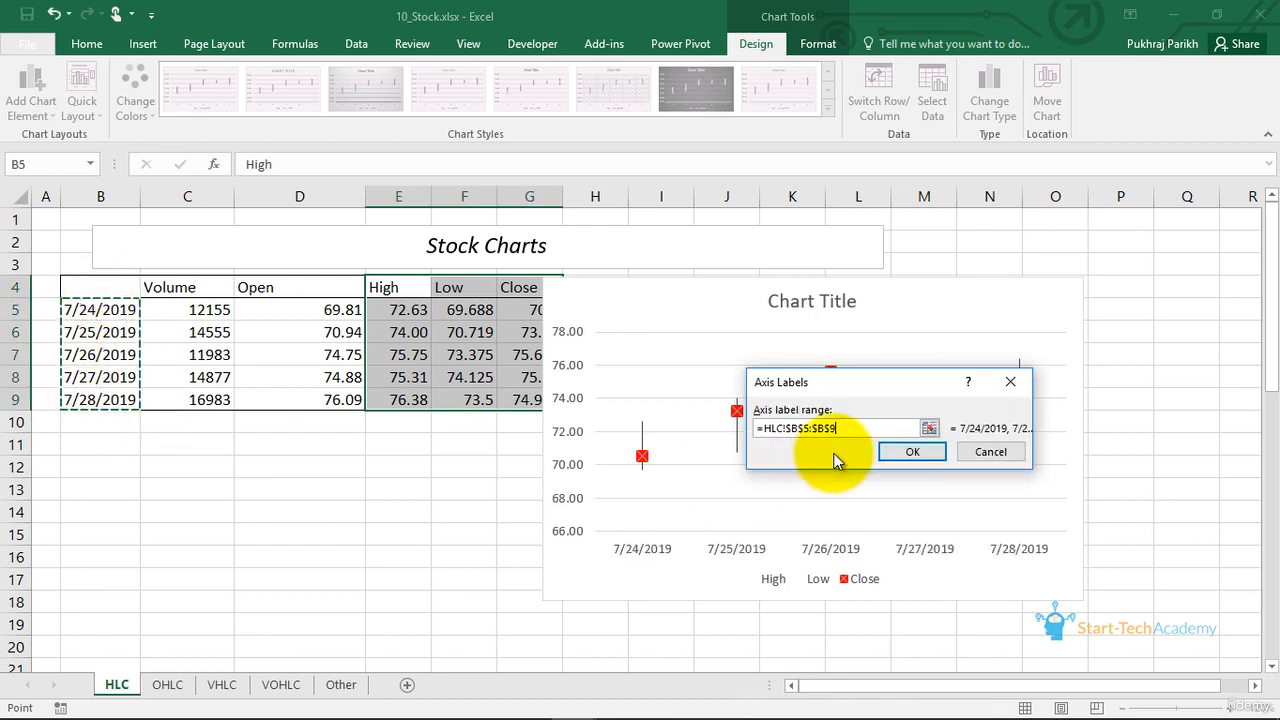
{"action": "left_click", "coordinate": [905, 457]}
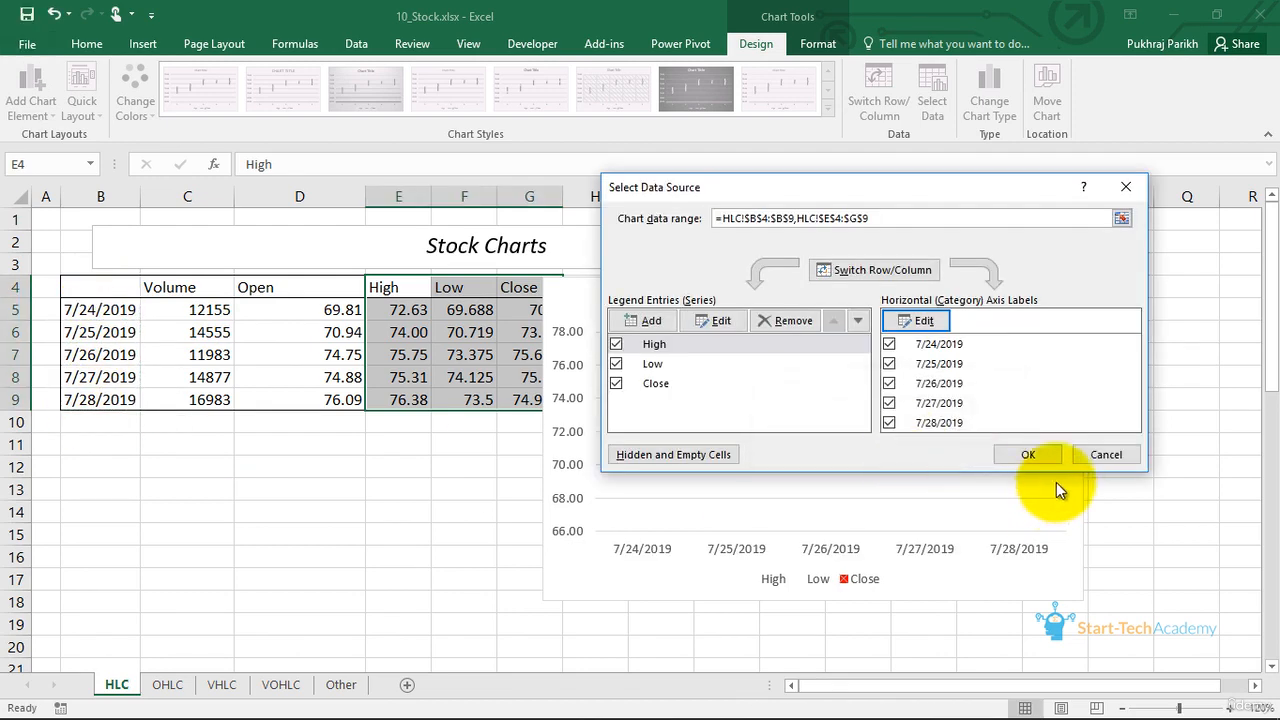
{"action": "left_click", "coordinate": [1010, 455]}
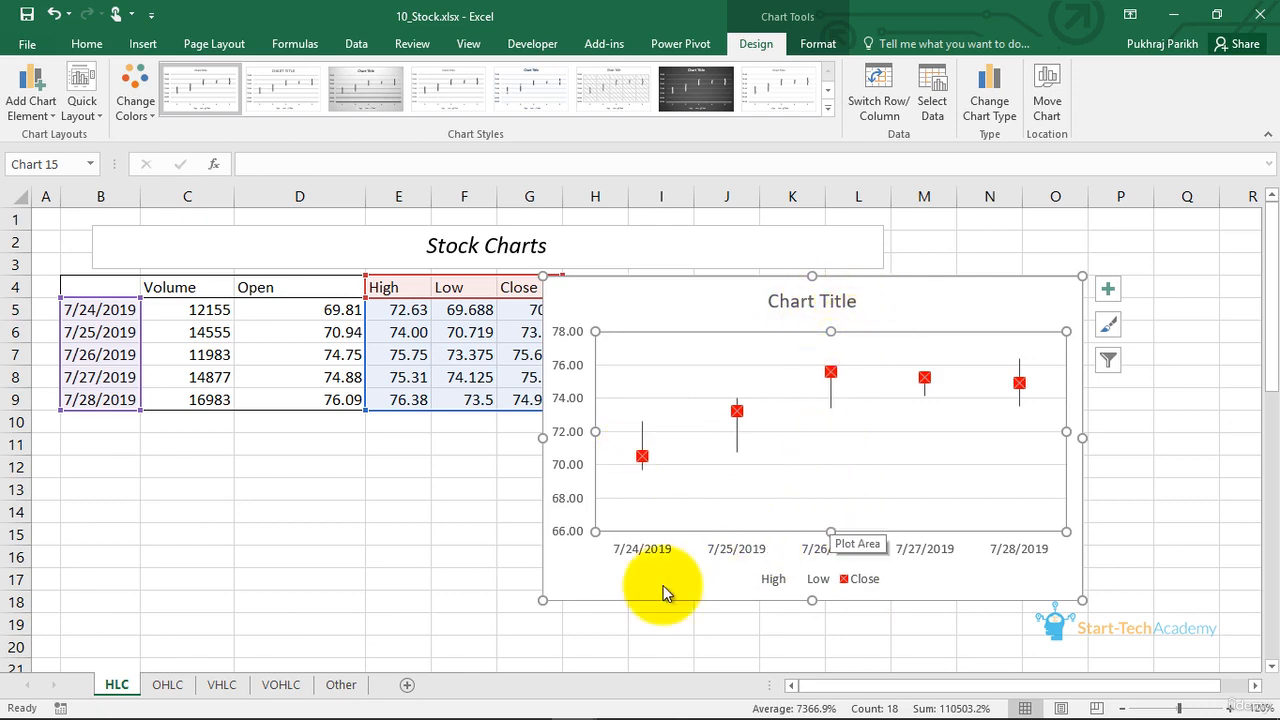
- Open the OHLC sheet and examine how the first and last days' boxes in its chart represent the open and close values
{"action": "left_click", "coordinate": [168, 684]}
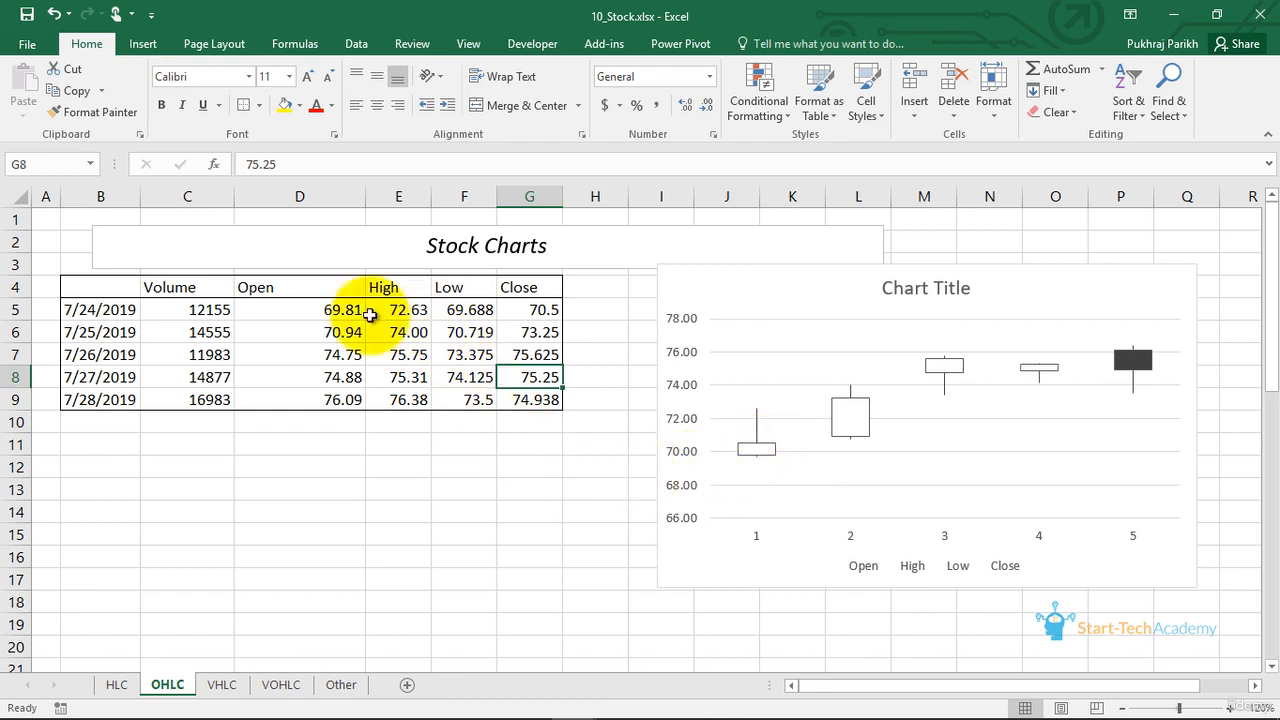
{"action": "left_click", "coordinate": [299, 287]}
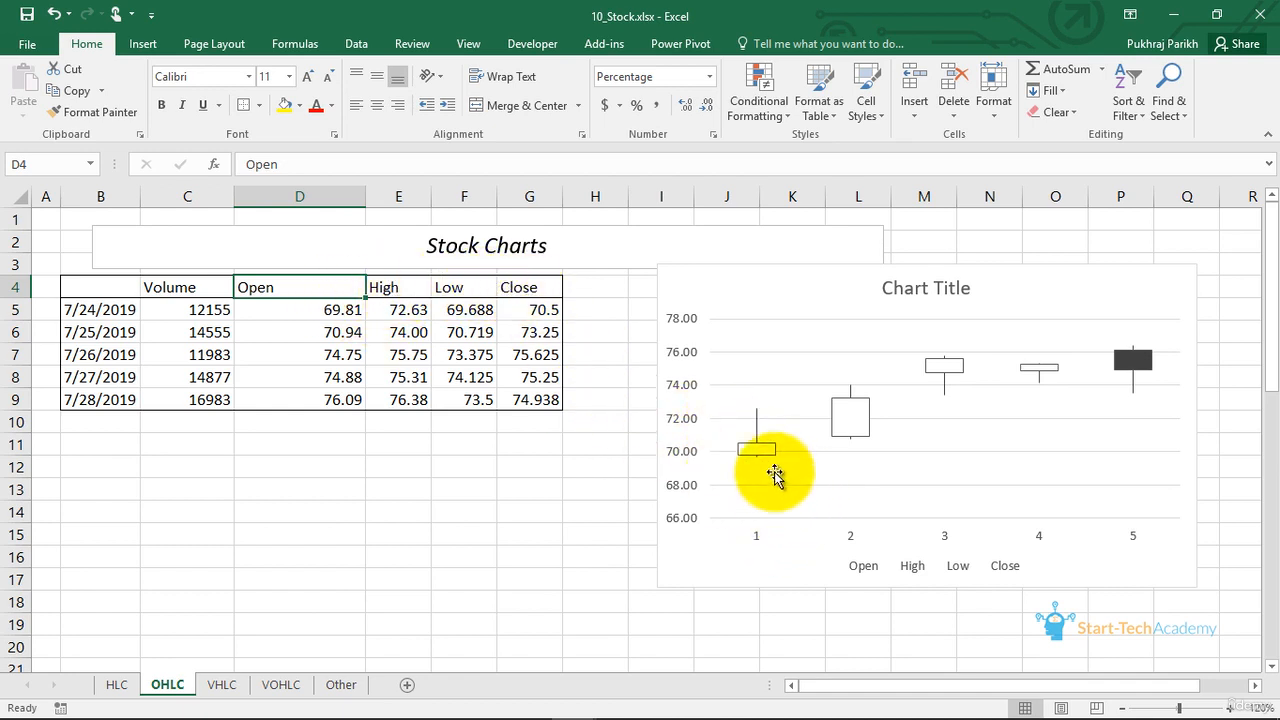
{"action": "mouse_move", "coordinate": [758, 458]}
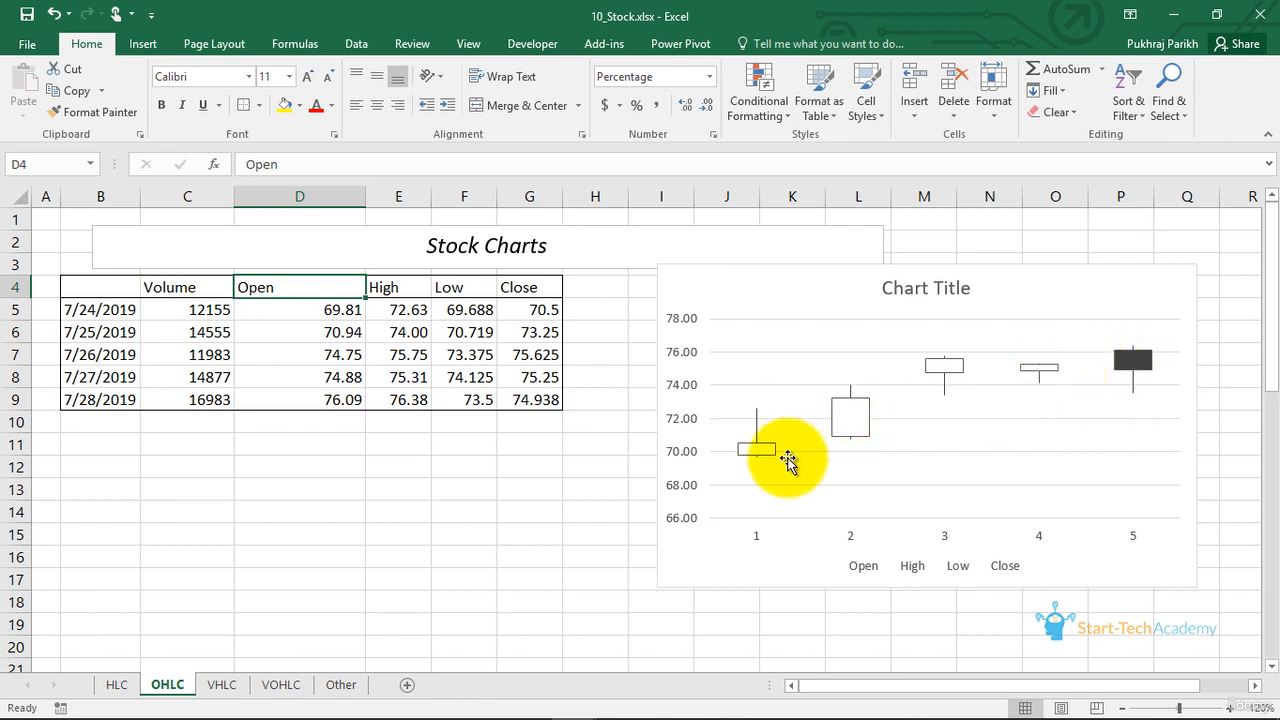
{"action": "mouse_move", "coordinate": [758, 467]}
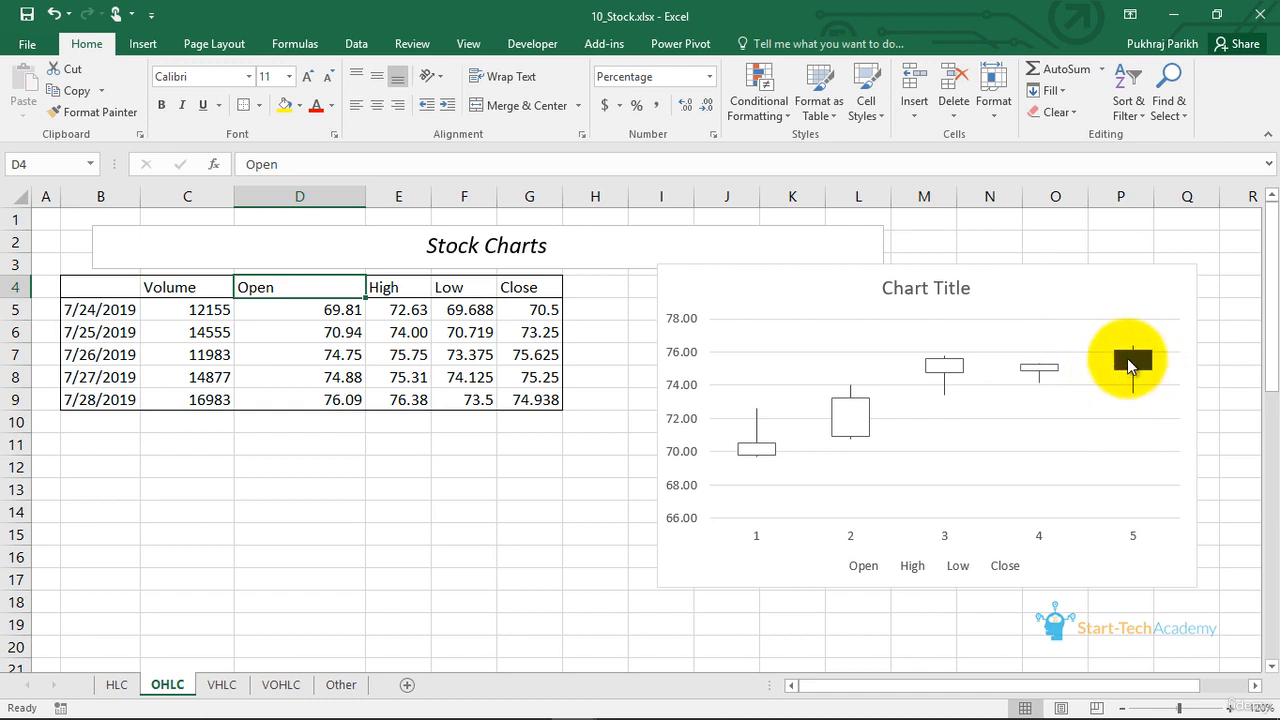
{"action": "mouse_move", "coordinate": [1130, 360]}
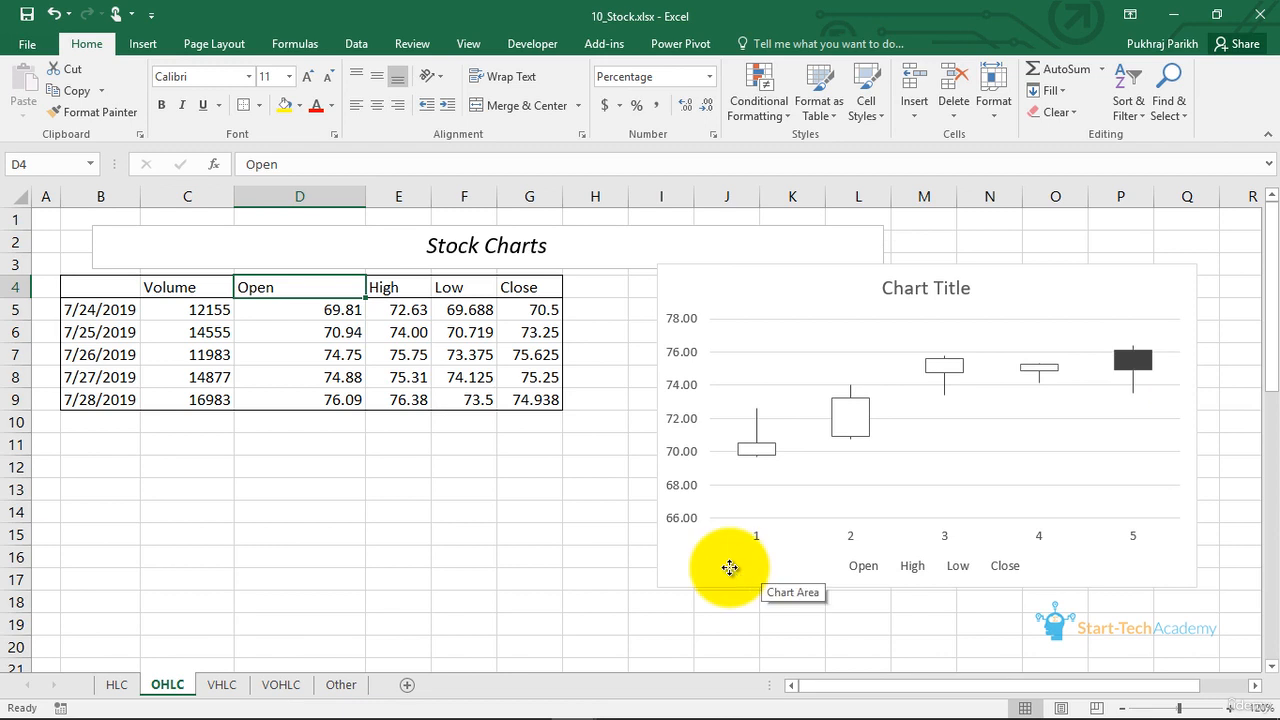
- Replace the OHLC sheet's existing chart with a new Open-High-Low-Close stock chart from D4:G9, placed to the right of the table
{"action": "left_click", "coordinate": [729, 566]}
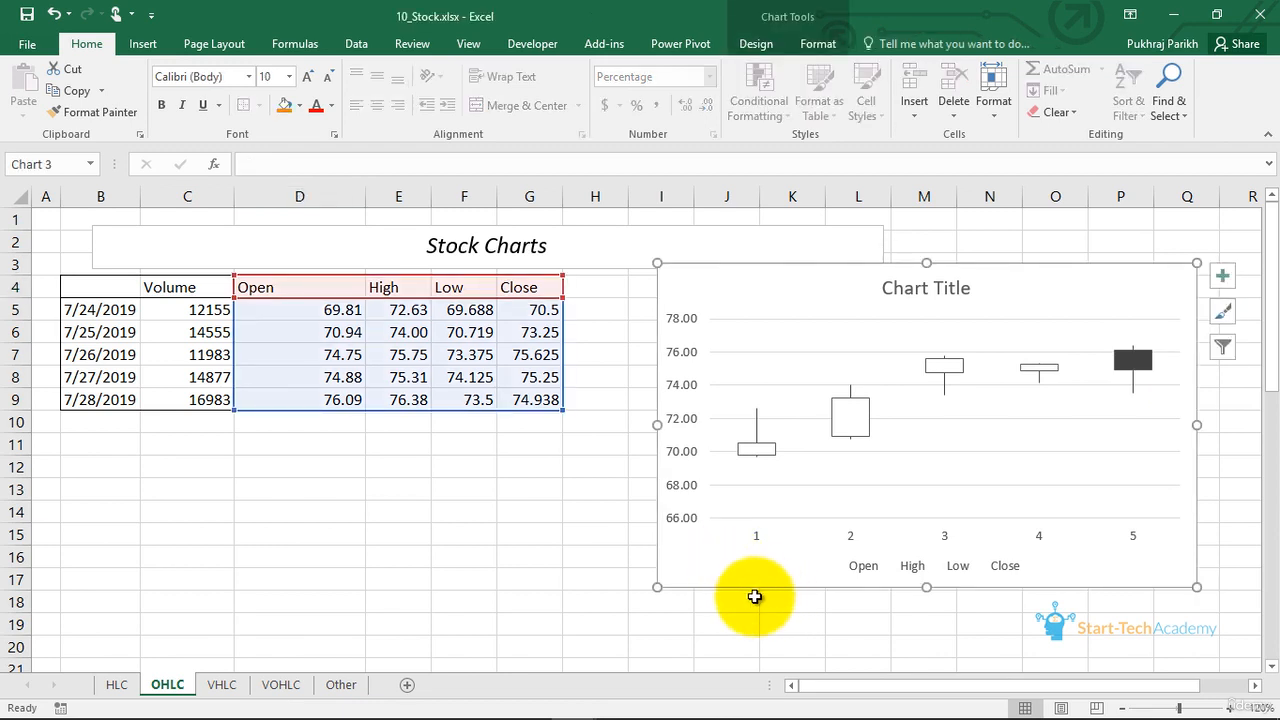
{"action": "key", "text": "Delete"}
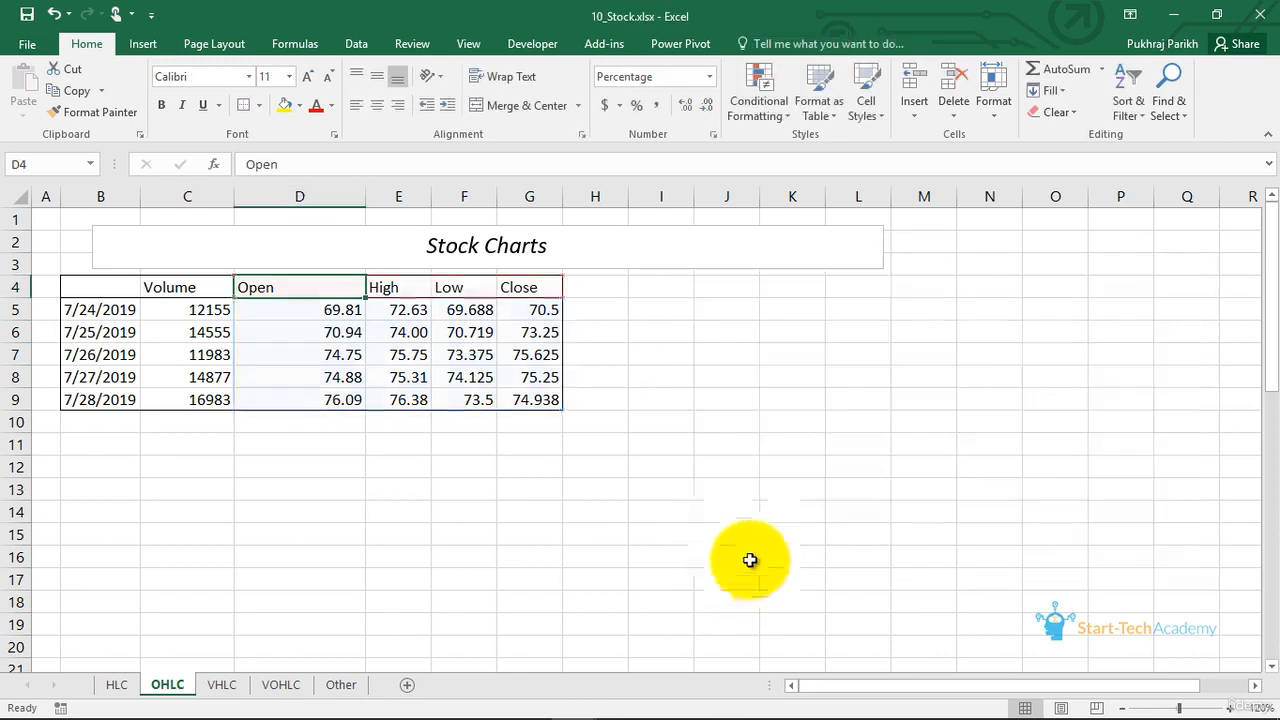
{"action": "left_click_drag", "start_coordinate": [286, 287], "coordinate": [514, 396]}
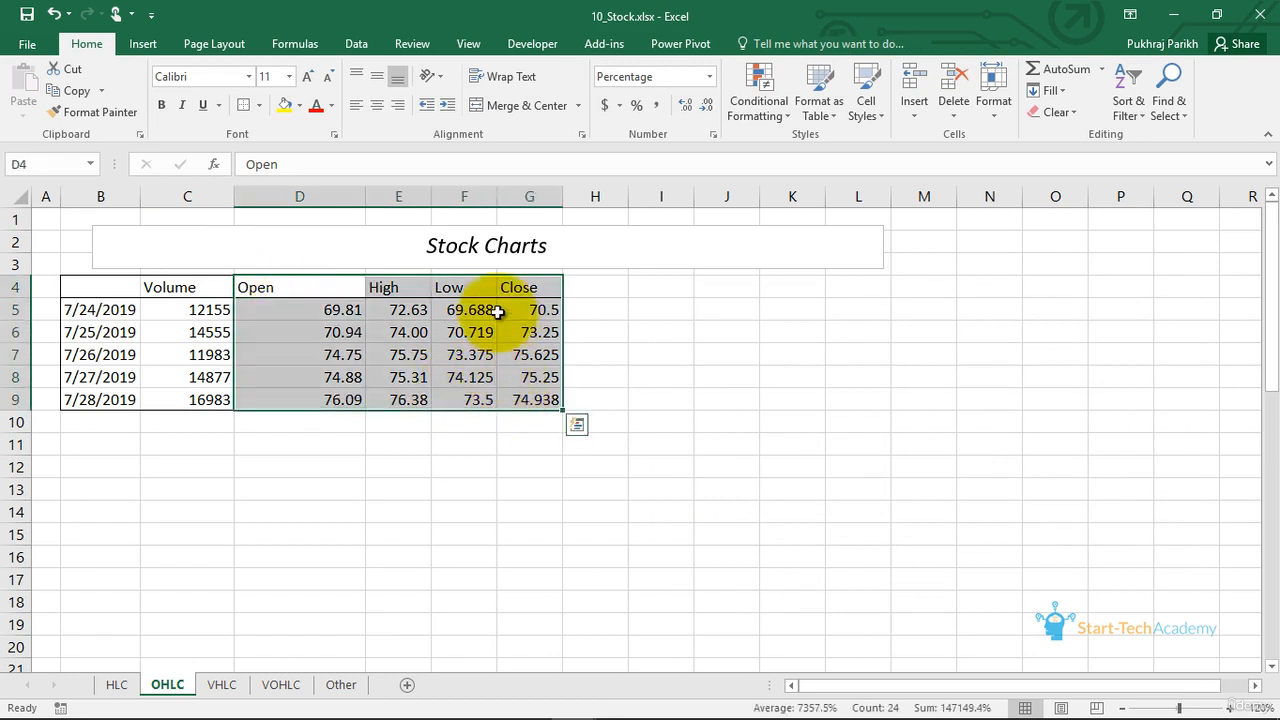
{"action": "left_click", "coordinate": [143, 44]}
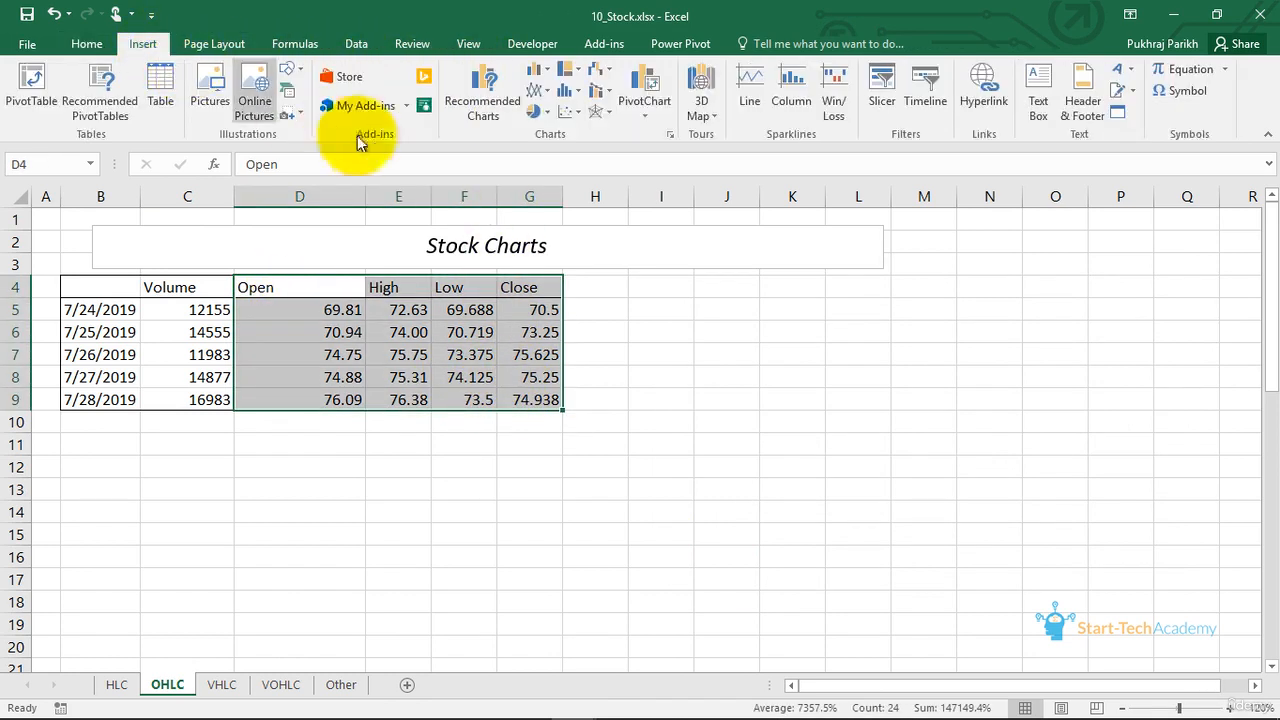
{"action": "left_click", "coordinate": [606, 78]}
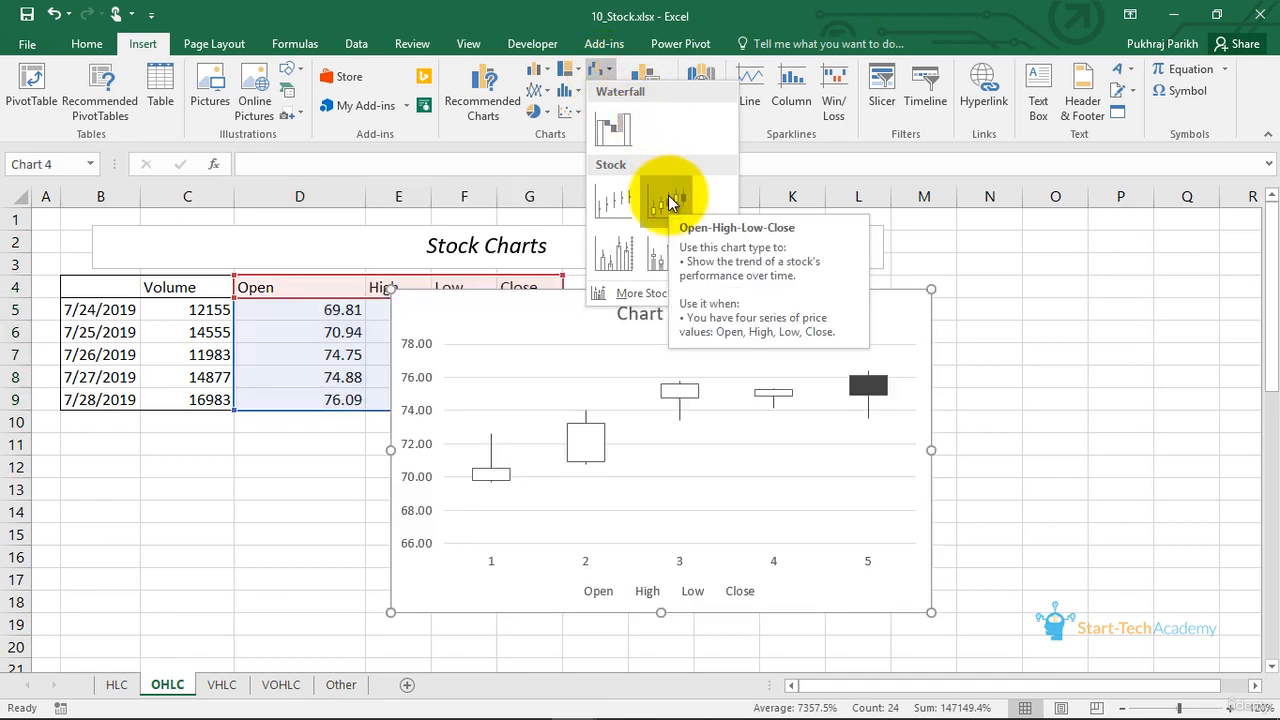
{"action": "left_click", "coordinate": [670, 201]}
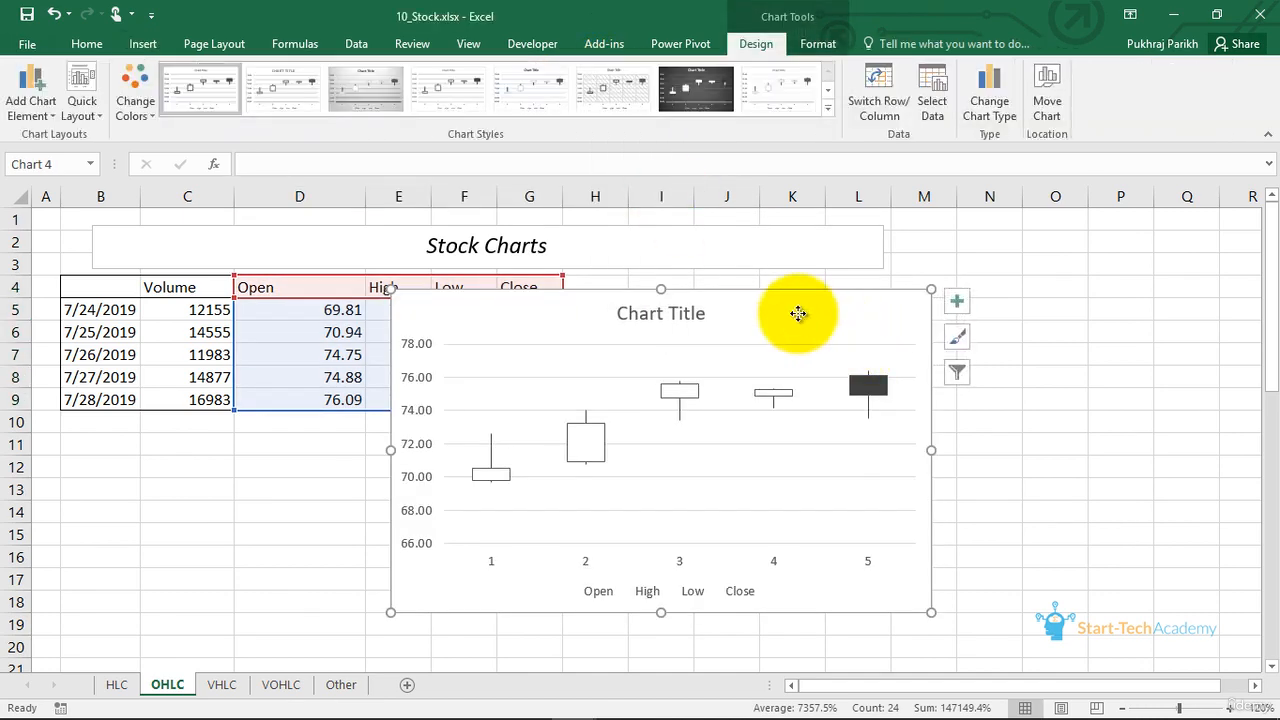
{"action": "left_click_drag", "start_coordinate": [800, 314], "coordinate": [1000, 301]}
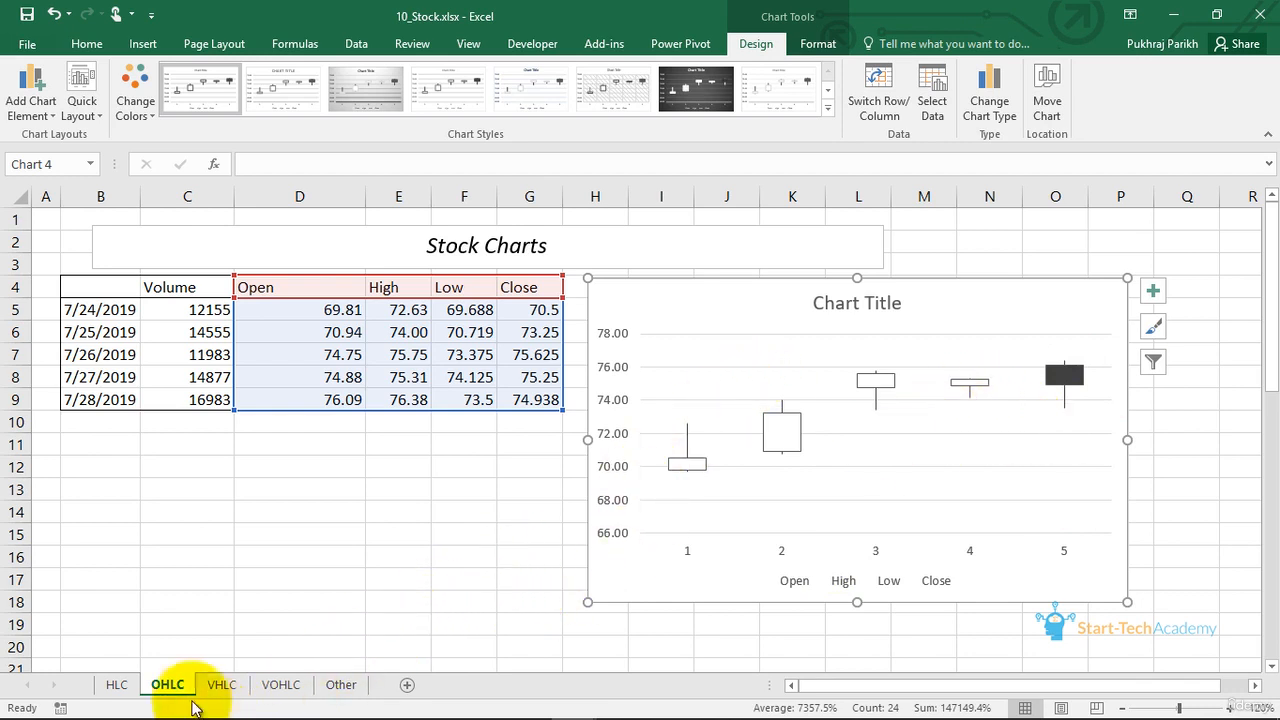
- Open the VHLC sheet and examine the existing chart's volume columns and its primary and secondary vertical axes
{"action": "left_click", "coordinate": [218, 686]}
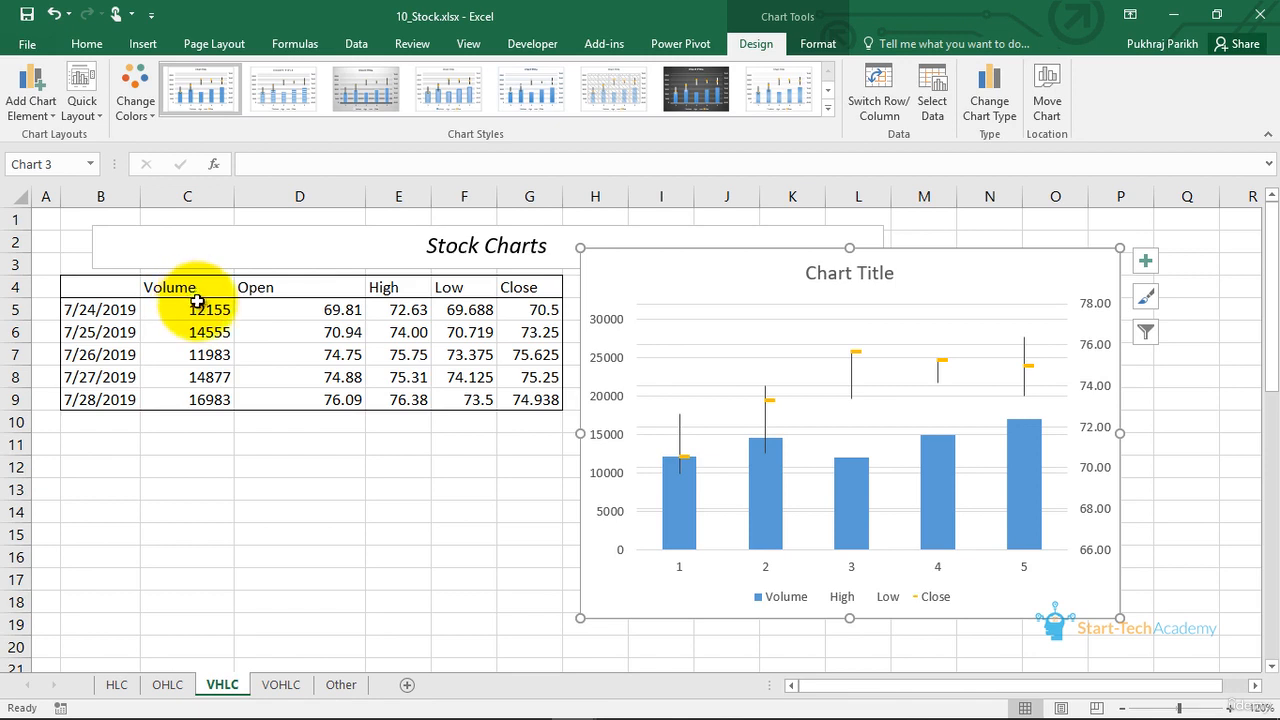
{"action": "mouse_move", "coordinate": [673, 497]}
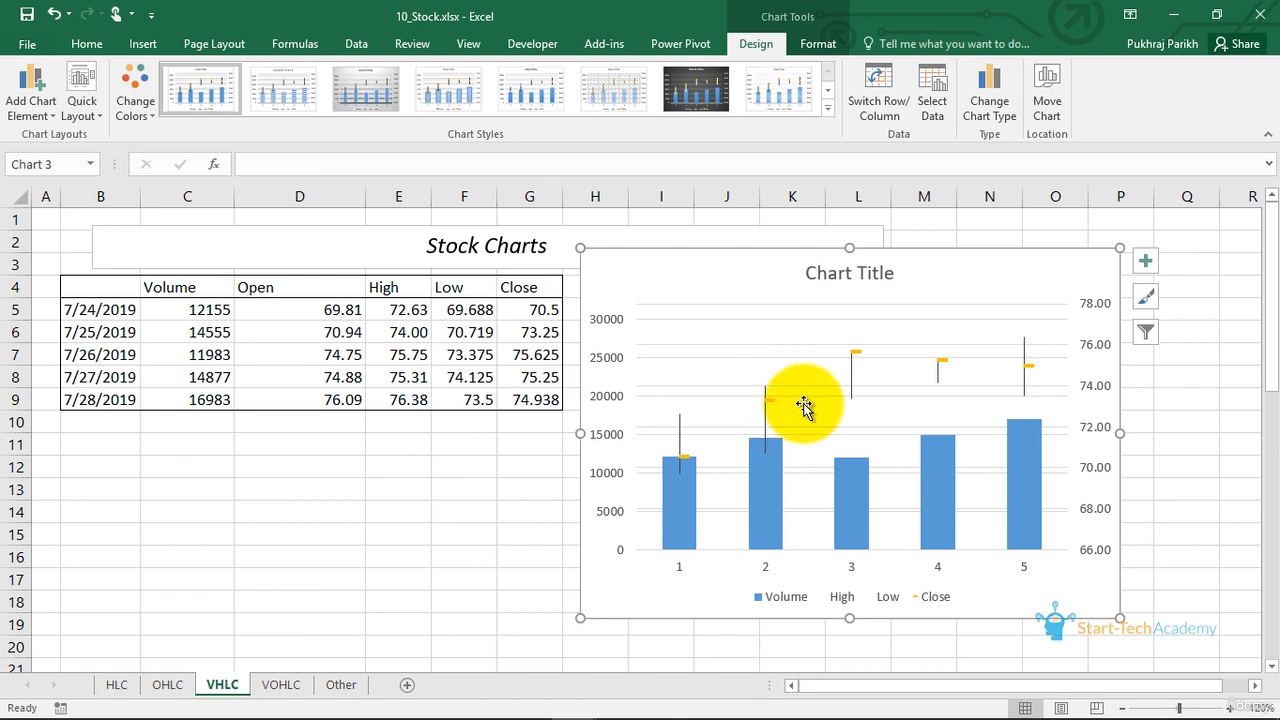
{"action": "mouse_move", "coordinate": [772, 505]}
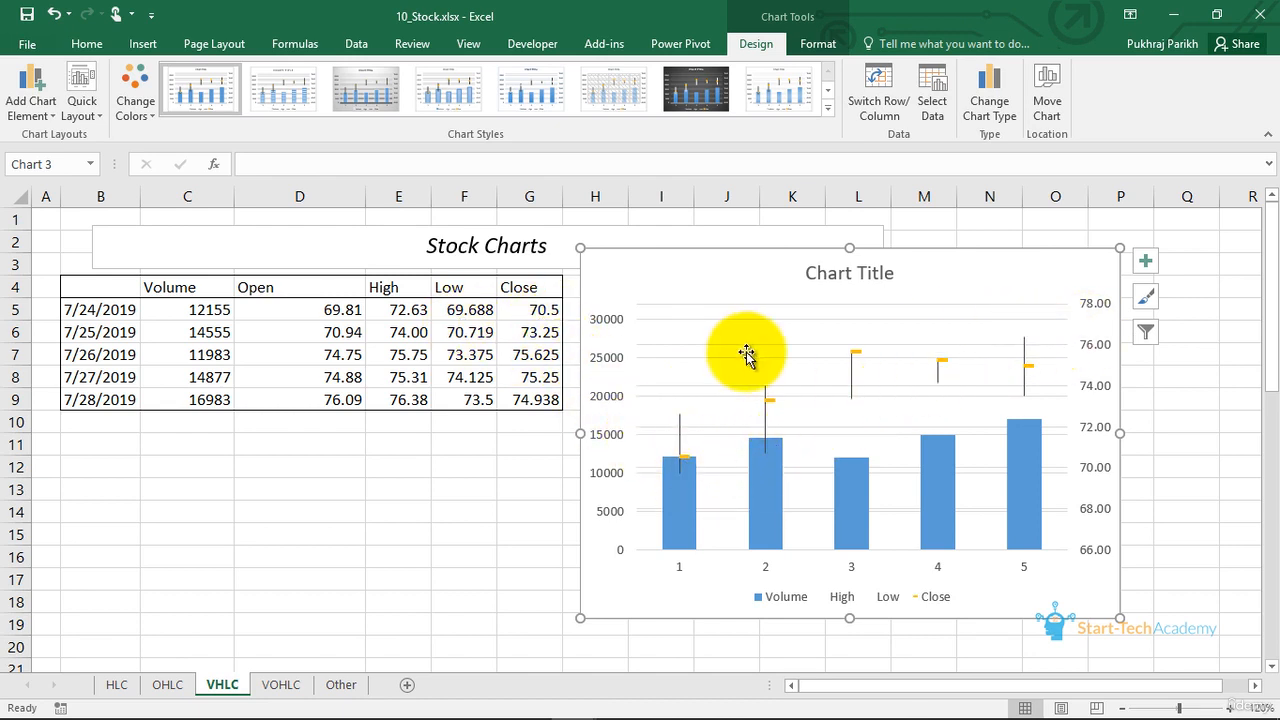
{"action": "left_click", "coordinate": [612, 352]}
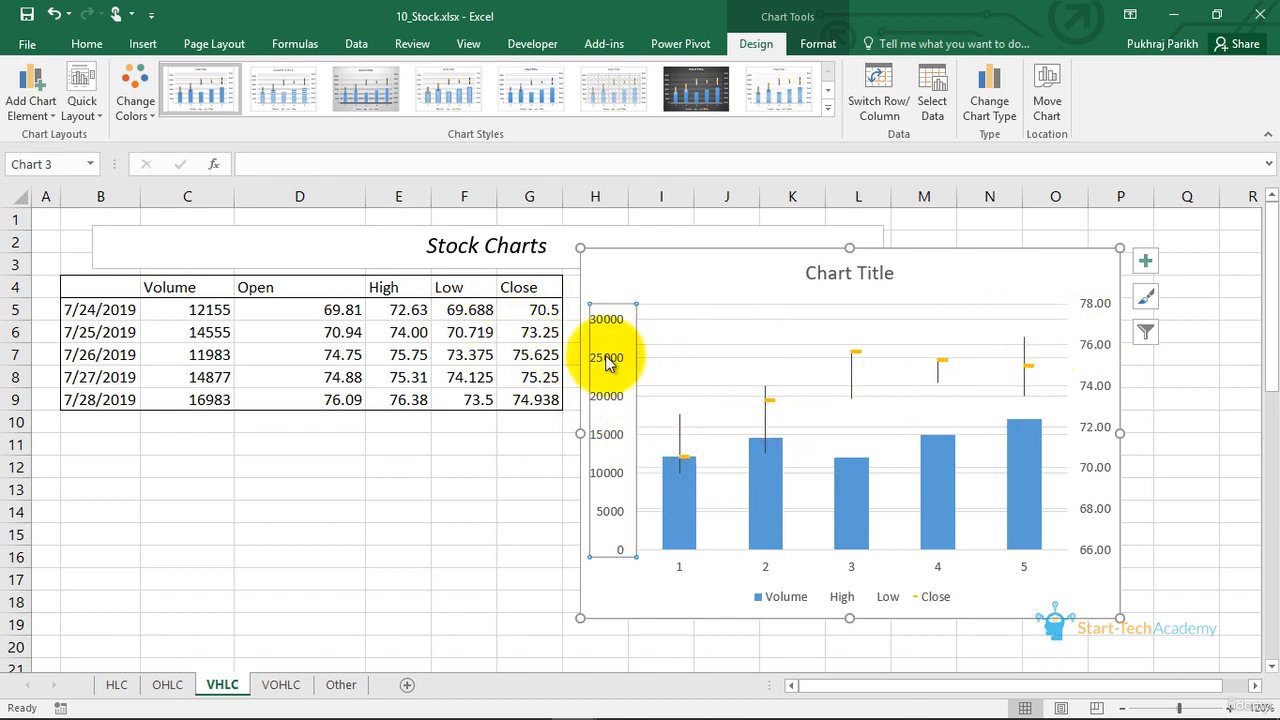
{"action": "left_click", "coordinate": [1105, 360]}
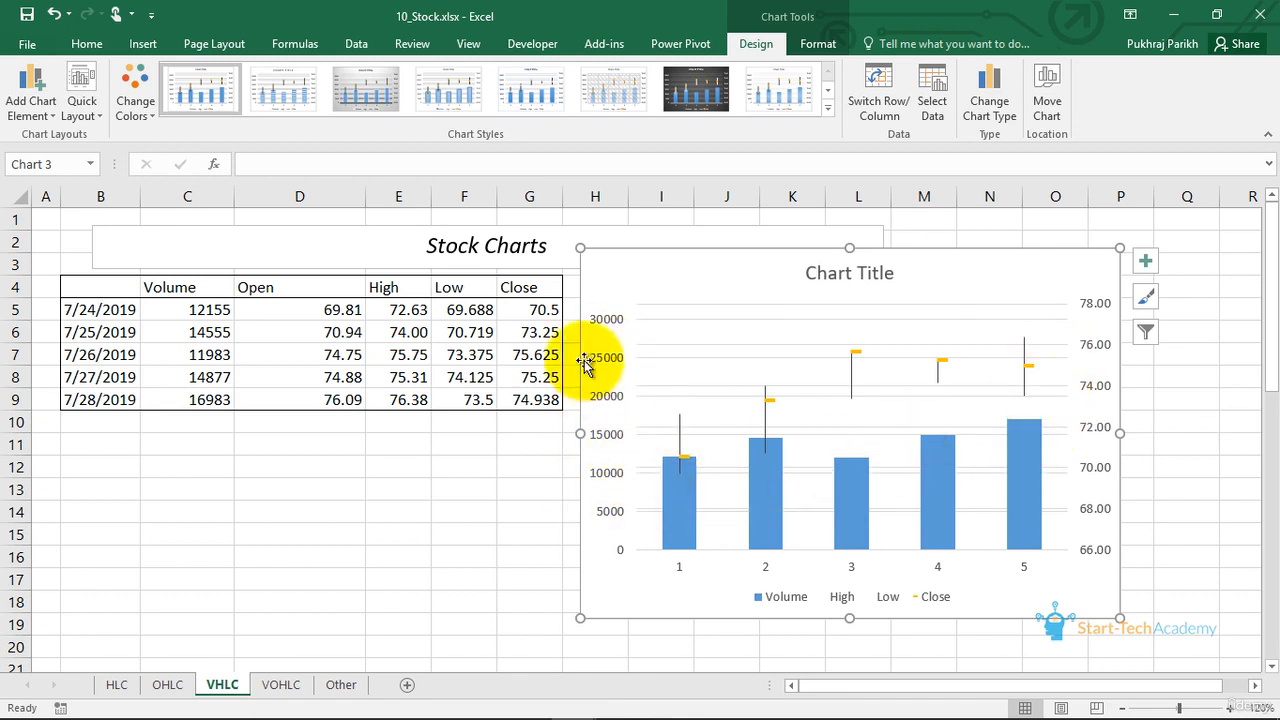
{"action": "left_click", "coordinate": [610, 432]}
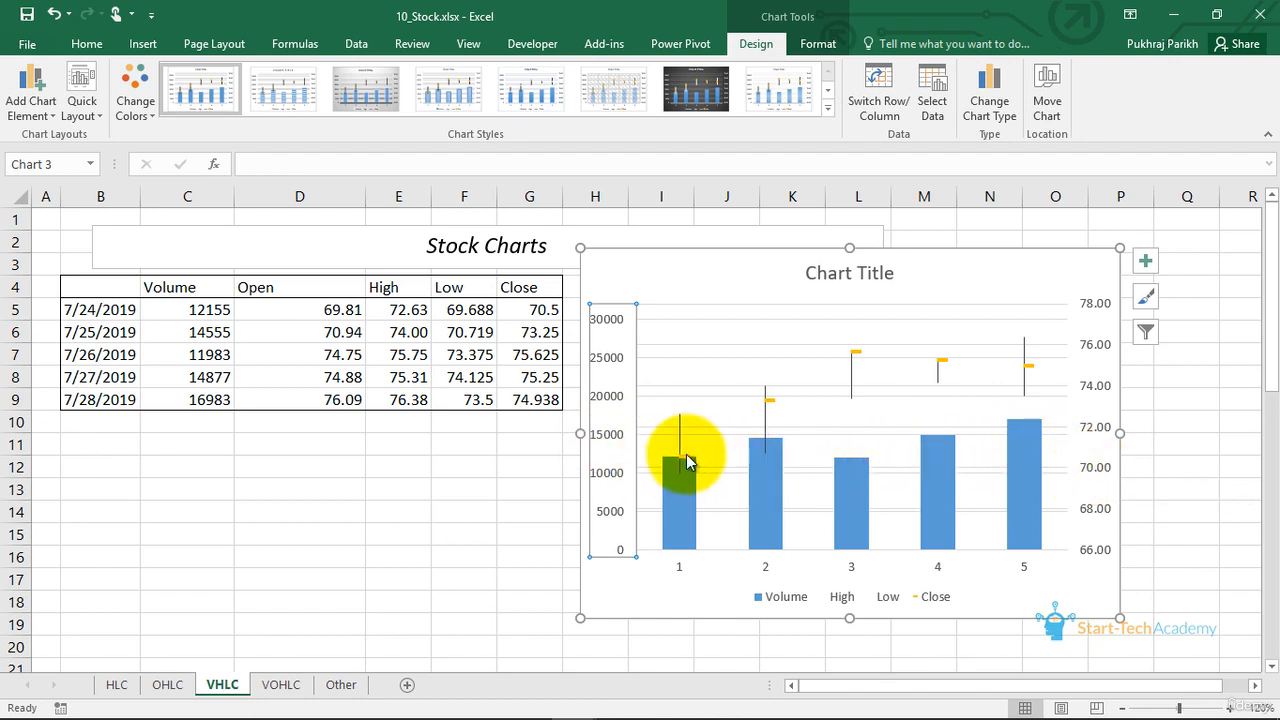
{"action": "left_click", "coordinate": [1093, 477]}
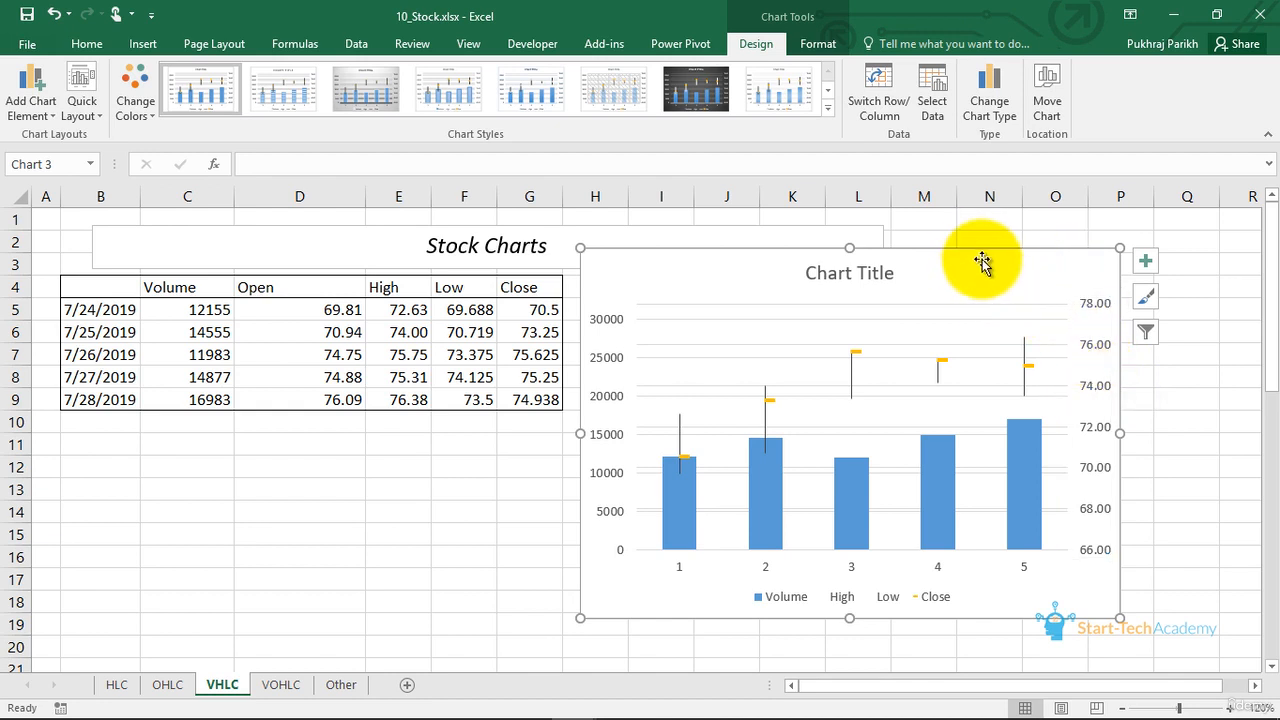
- Replace the VHLC sheet's existing chart with a Volume-High-Low-Close stock chart from C4:C9 and E4:G9, moved up and further right
{"action": "key", "text": "Delete"}
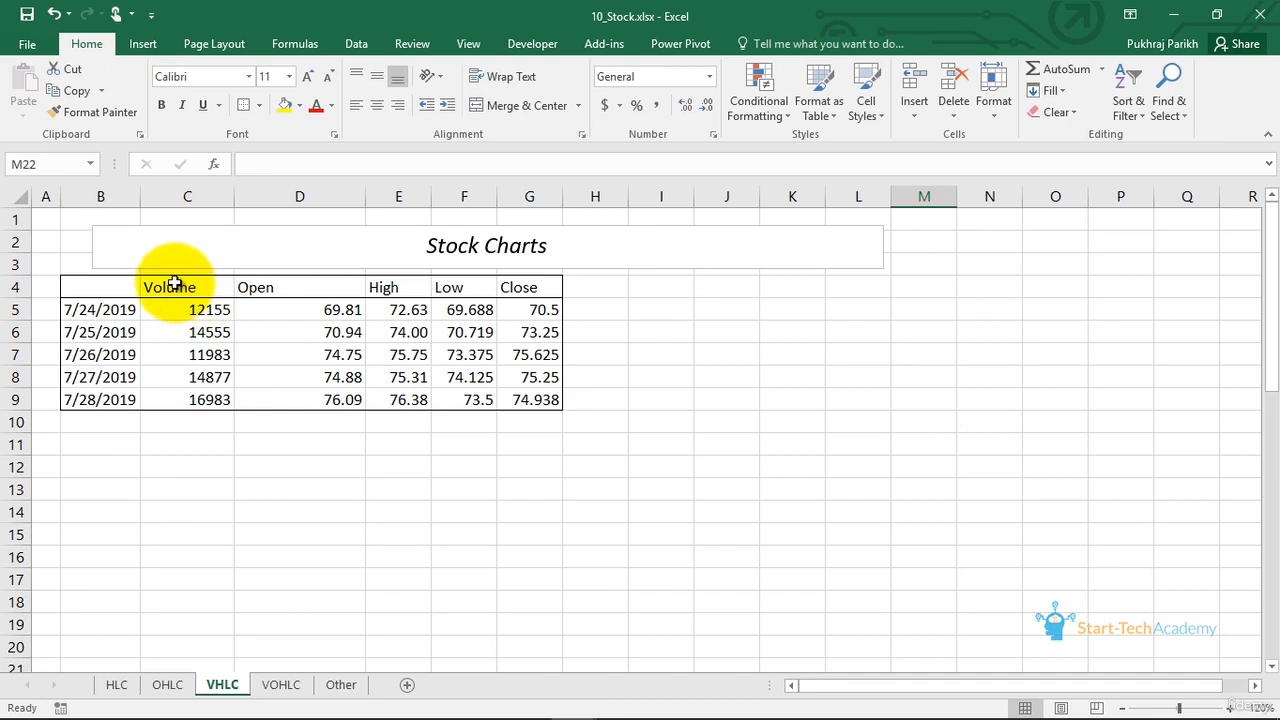
{"action": "left_click_drag", "start_coordinate": [174, 283], "coordinate": [200, 400]}
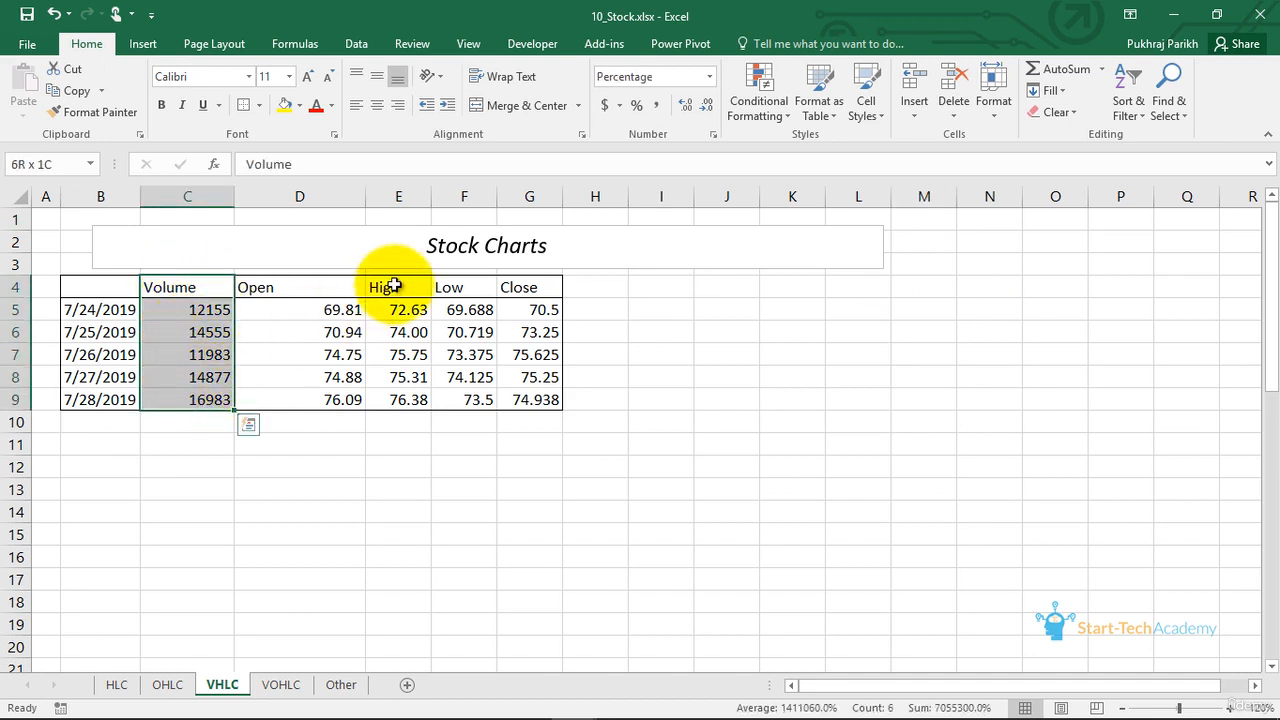
{"action": "left_click_drag", "start_coordinate": [395, 286], "coordinate": [503, 385]}
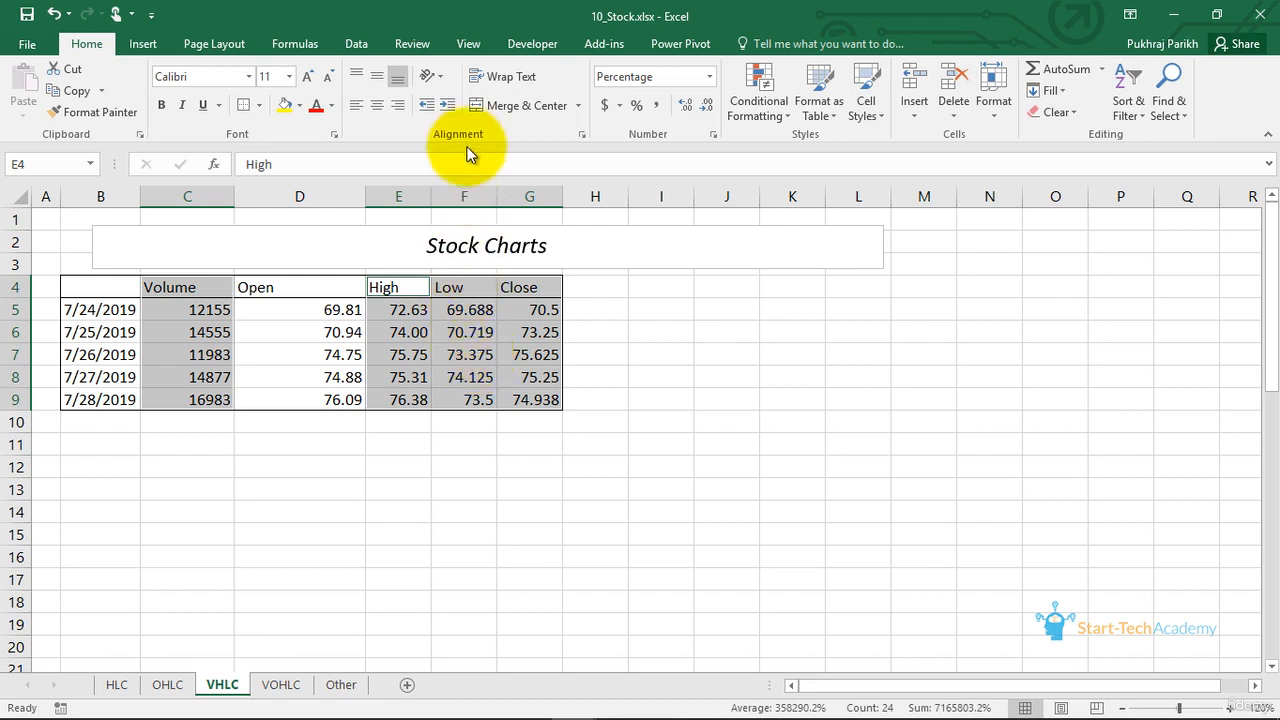
{"action": "left_click", "coordinate": [130, 48]}
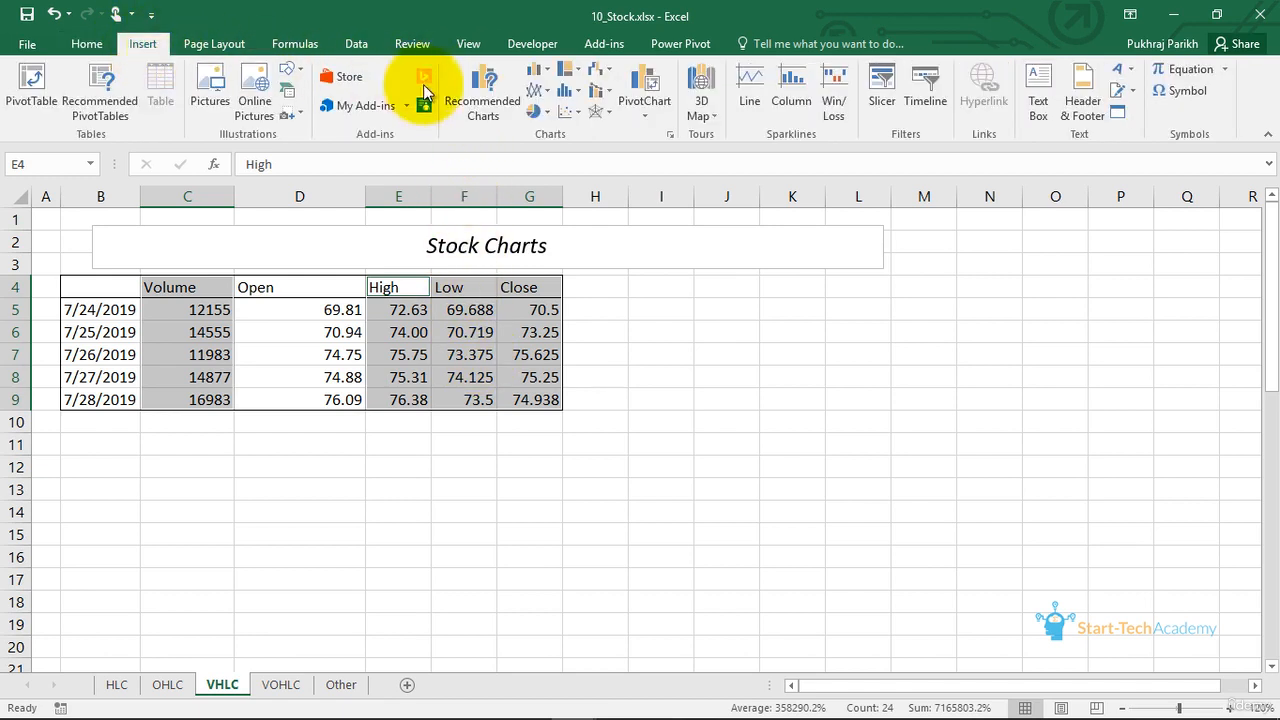
{"action": "left_click", "coordinate": [605, 73]}
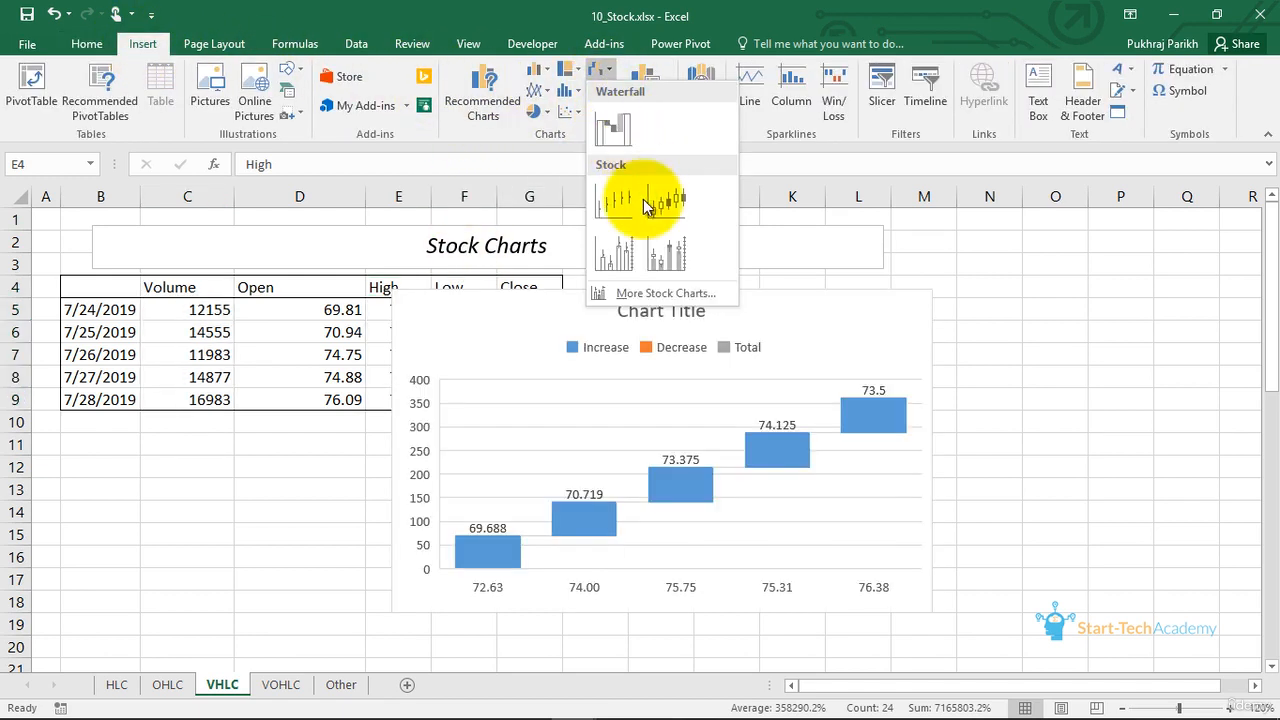
{"action": "left_click", "coordinate": [622, 258]}
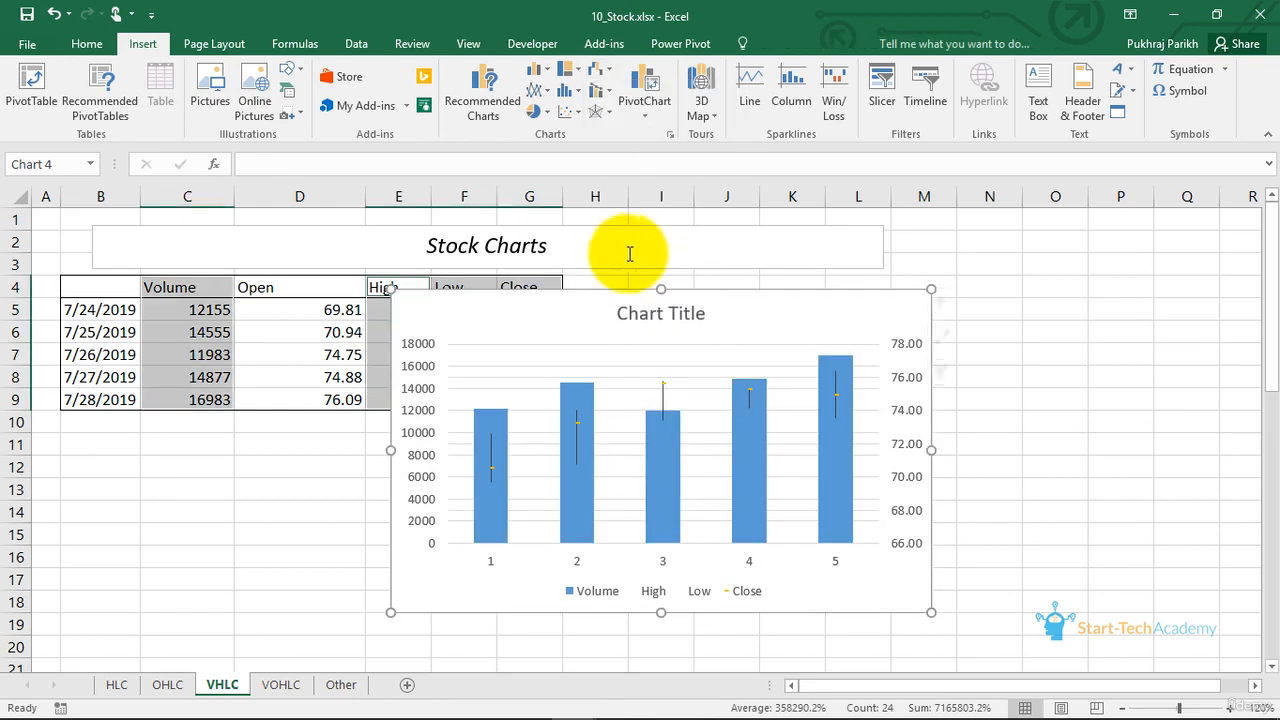
{"action": "left_click_drag", "start_coordinate": [733, 304], "coordinate": [810, 274]}
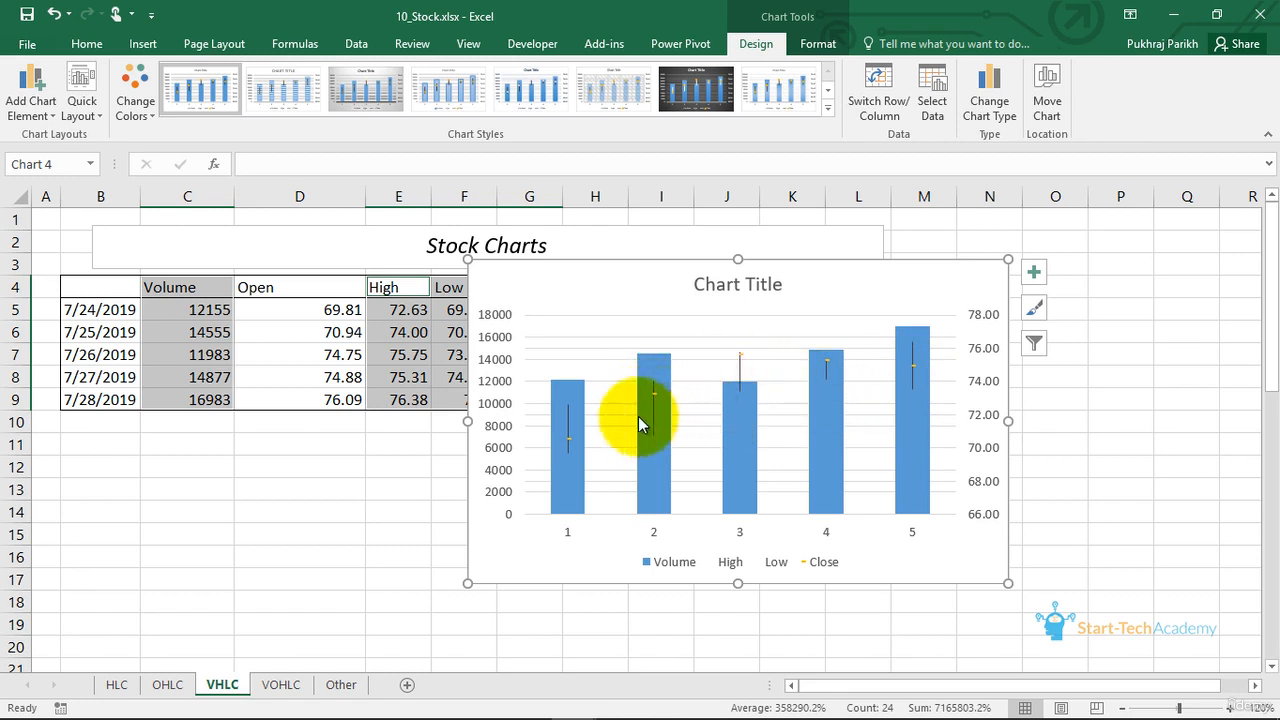
- Set the primary volume axis bounds to a minimum of 0 and a maximum of 32000, and stretch the chart taller downward
{"action": "double_click", "coordinate": [500, 320]}
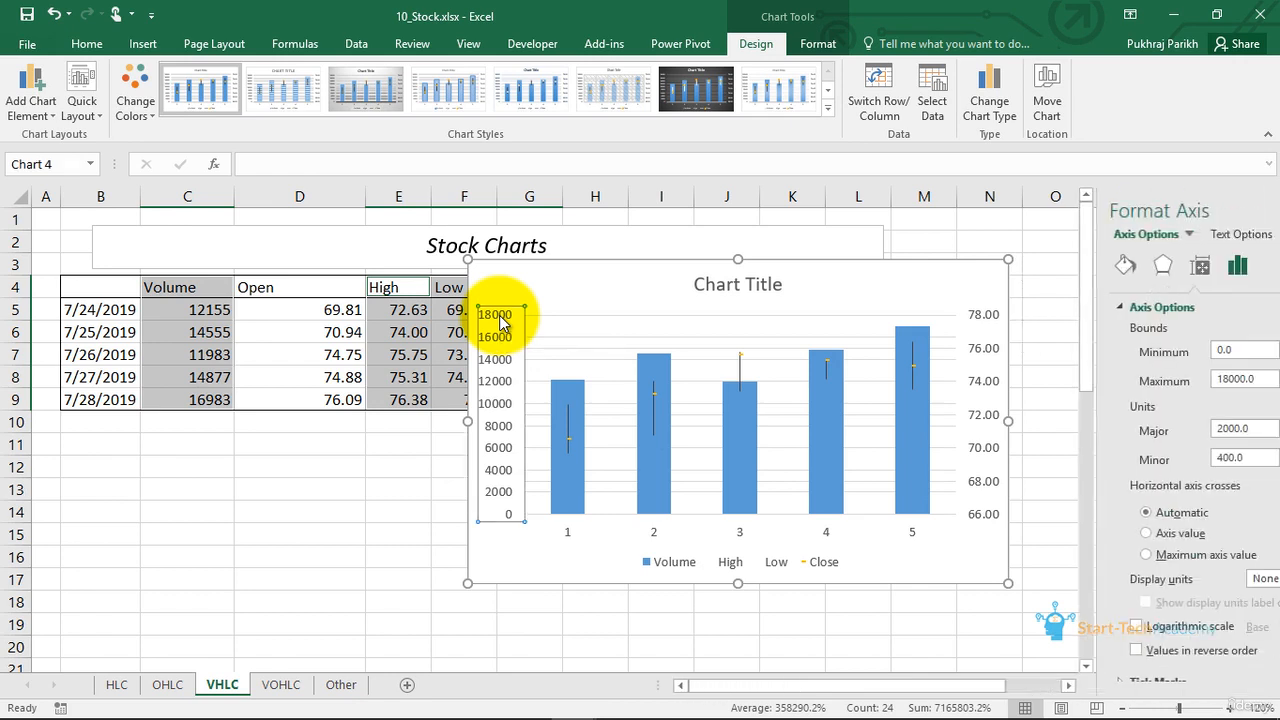
{"action": "double_click", "coordinate": [1130, 358]}
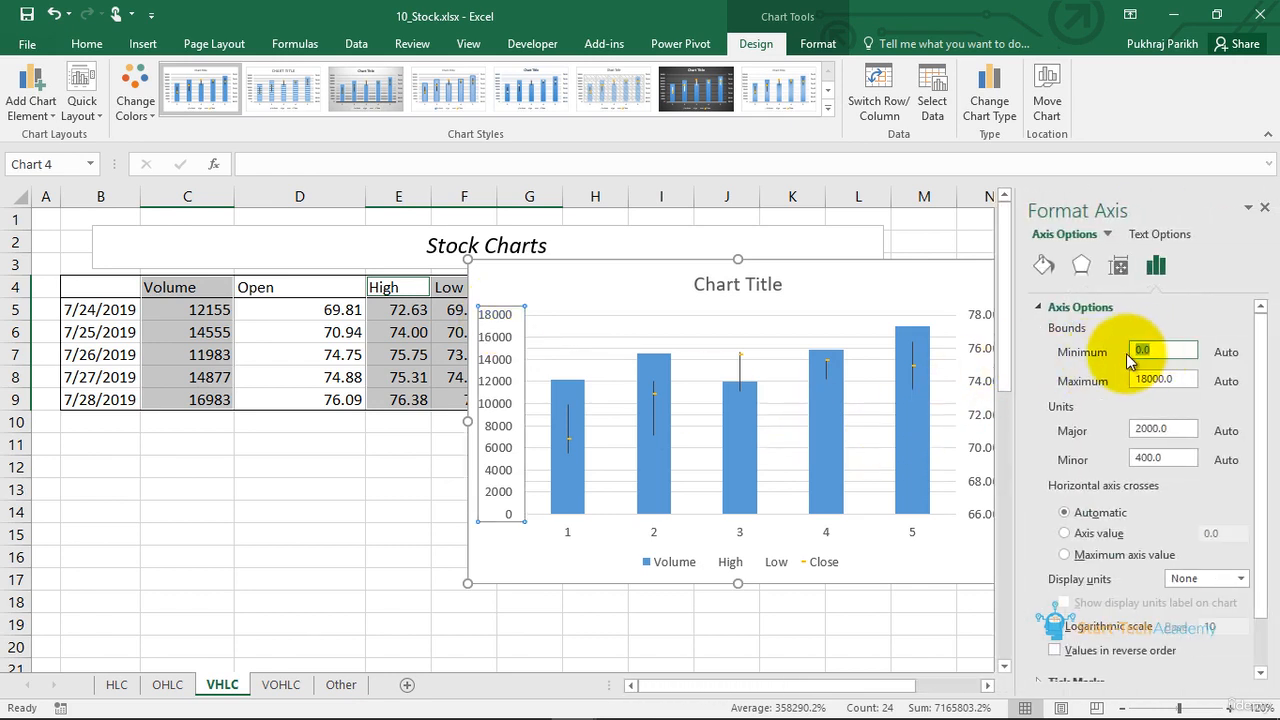
{"action": "type", "text": "0"}
{"action": "key", "text": "Tab"}
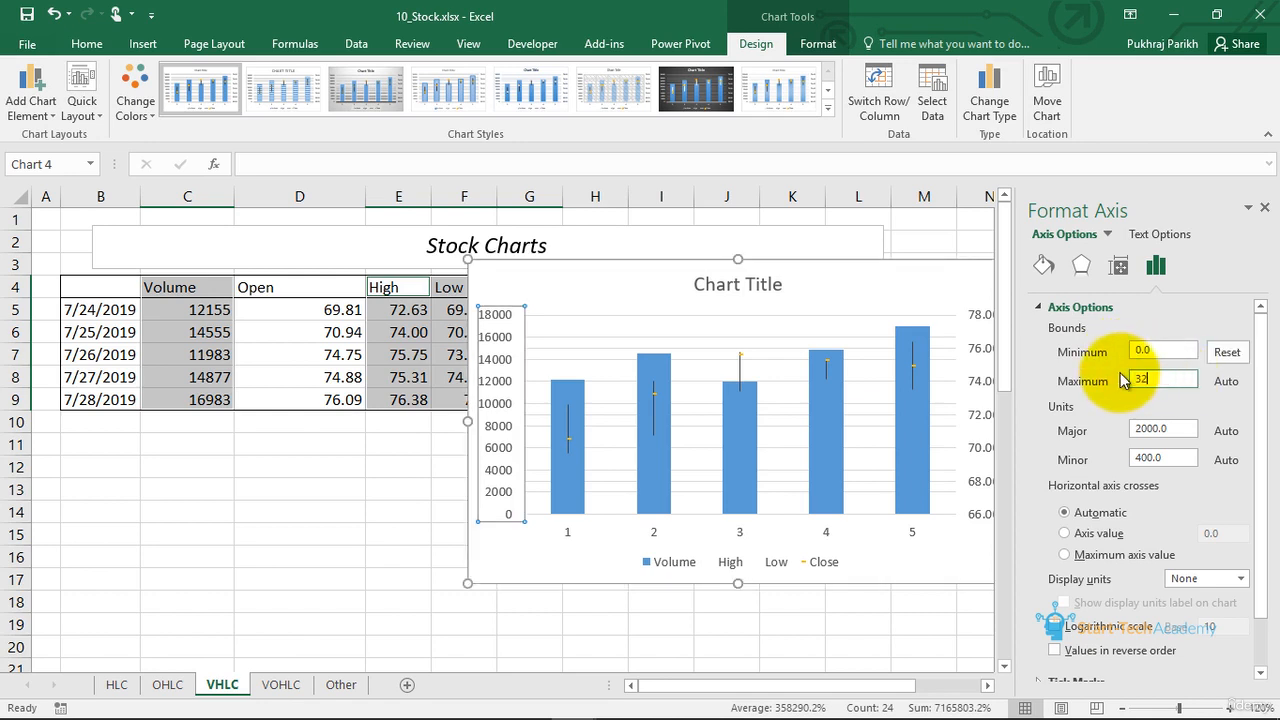
{"action": "key", "text": "Return"}
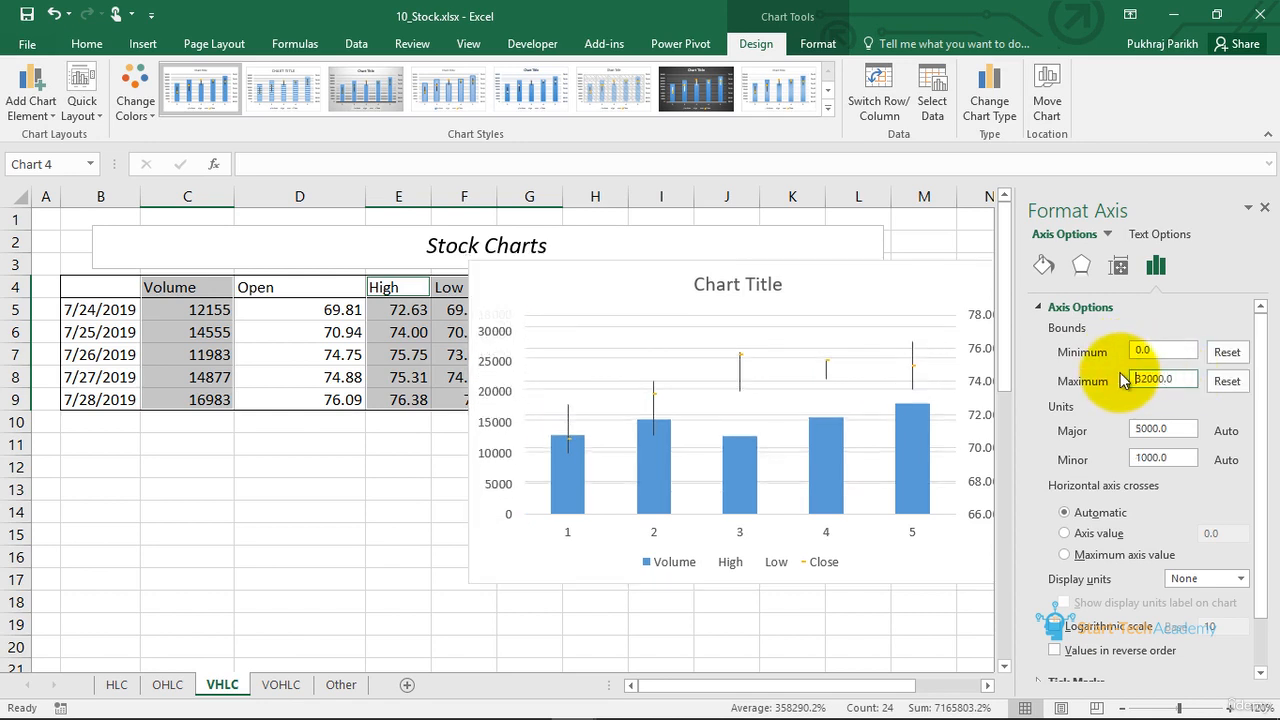
{"action": "left_click_drag", "start_coordinate": [738, 584], "coordinate": [738, 657]}
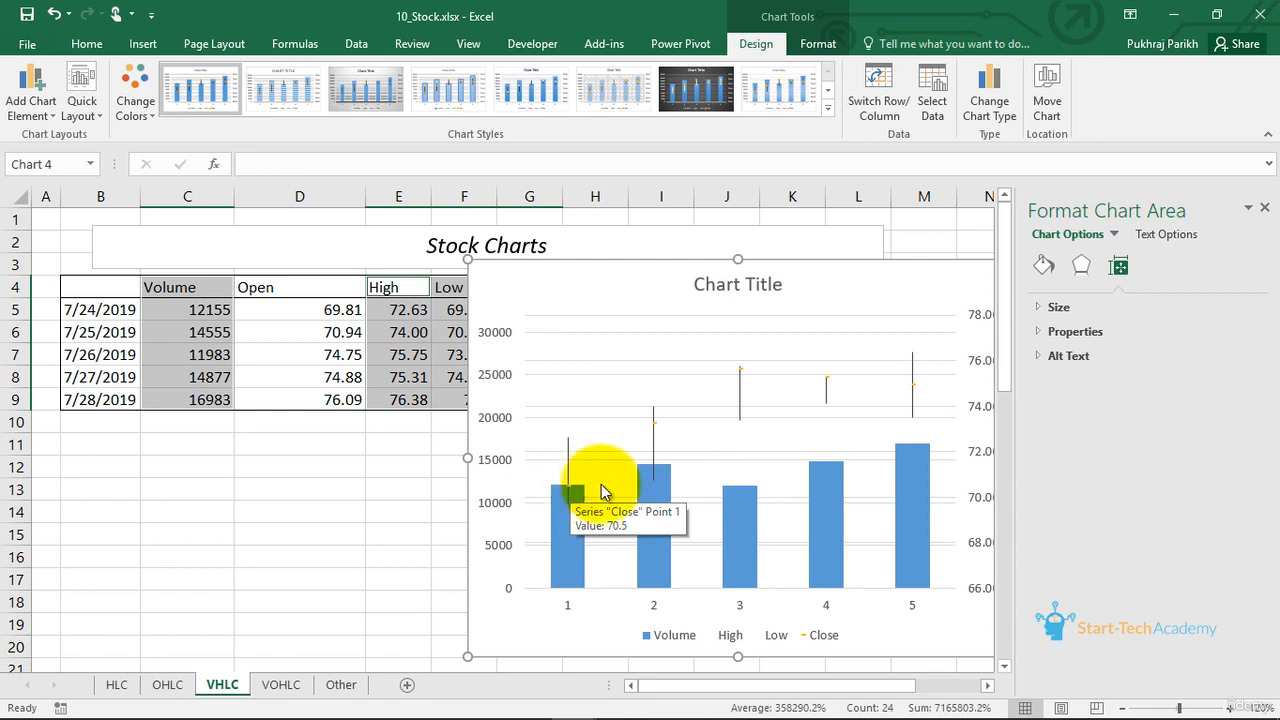
- Set the minimum bound of the chart's secondary price axis to 52
{"action": "left_click", "coordinate": [655, 423]}
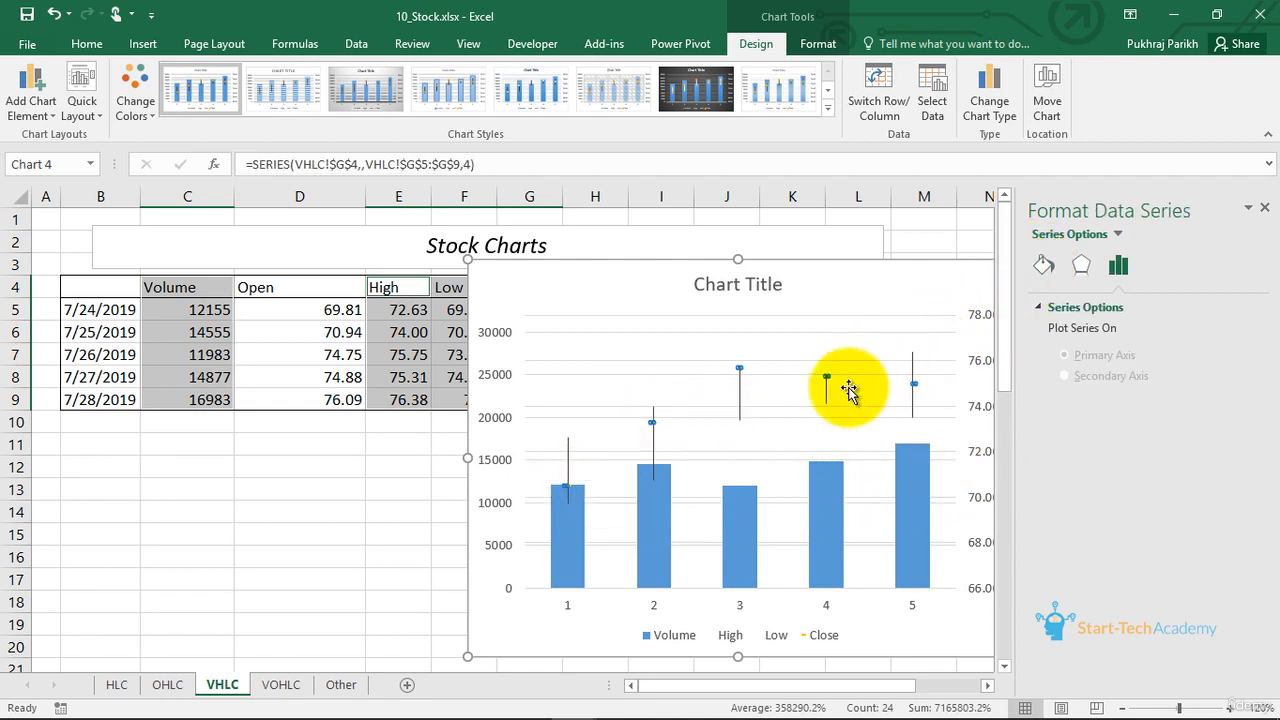
{"action": "left_click", "coordinate": [985, 400]}
{"action": "left_click", "coordinate": [980, 406]}
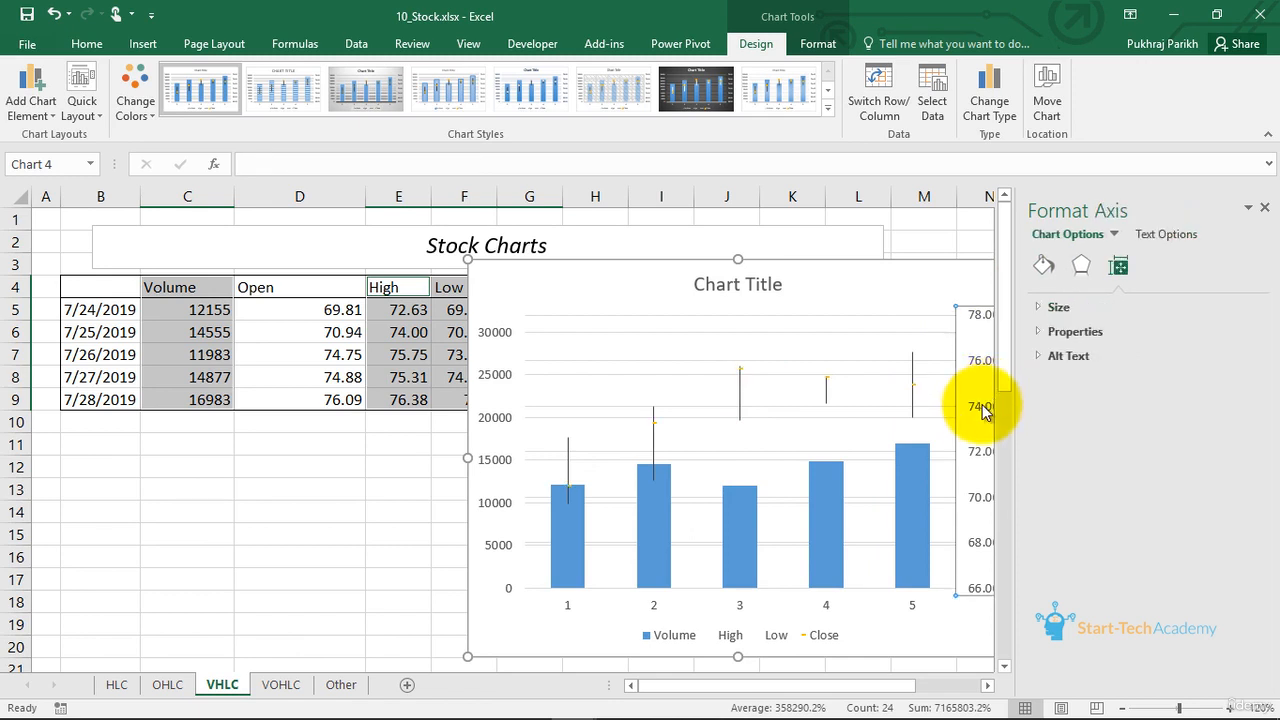
{"action": "left_click", "coordinate": [1160, 272]}
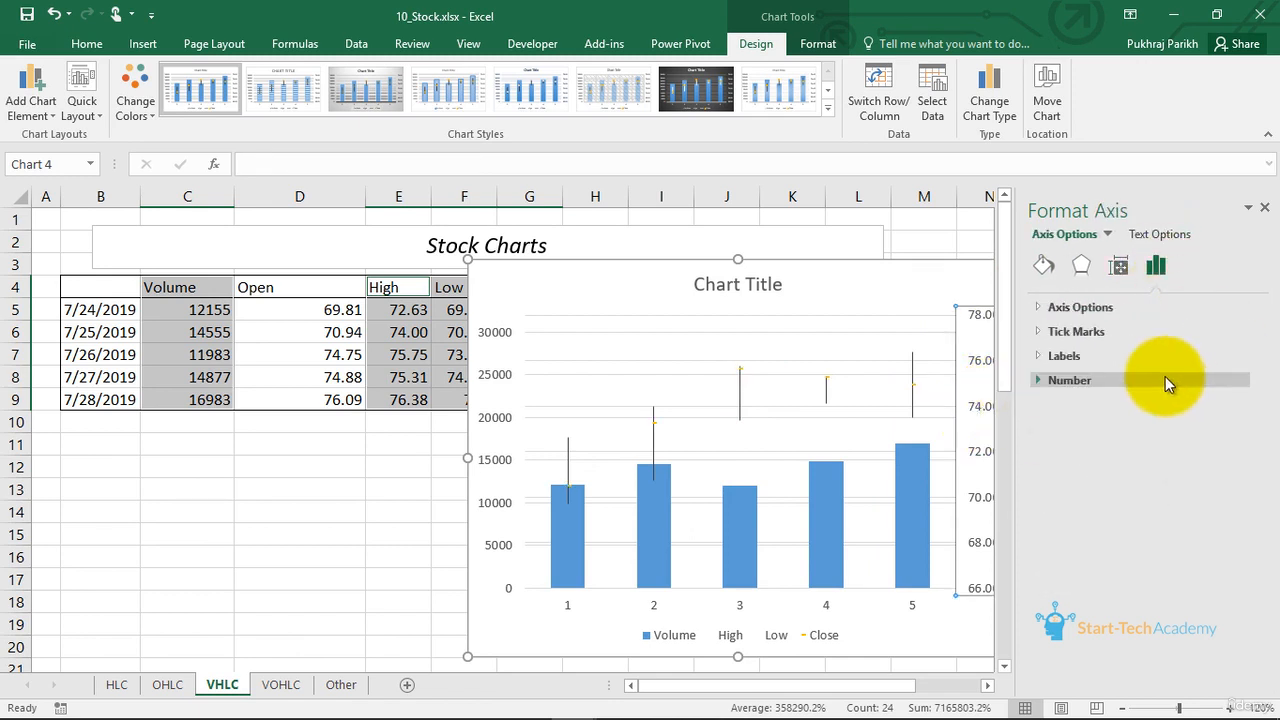
{"action": "left_click", "coordinate": [1040, 306]}
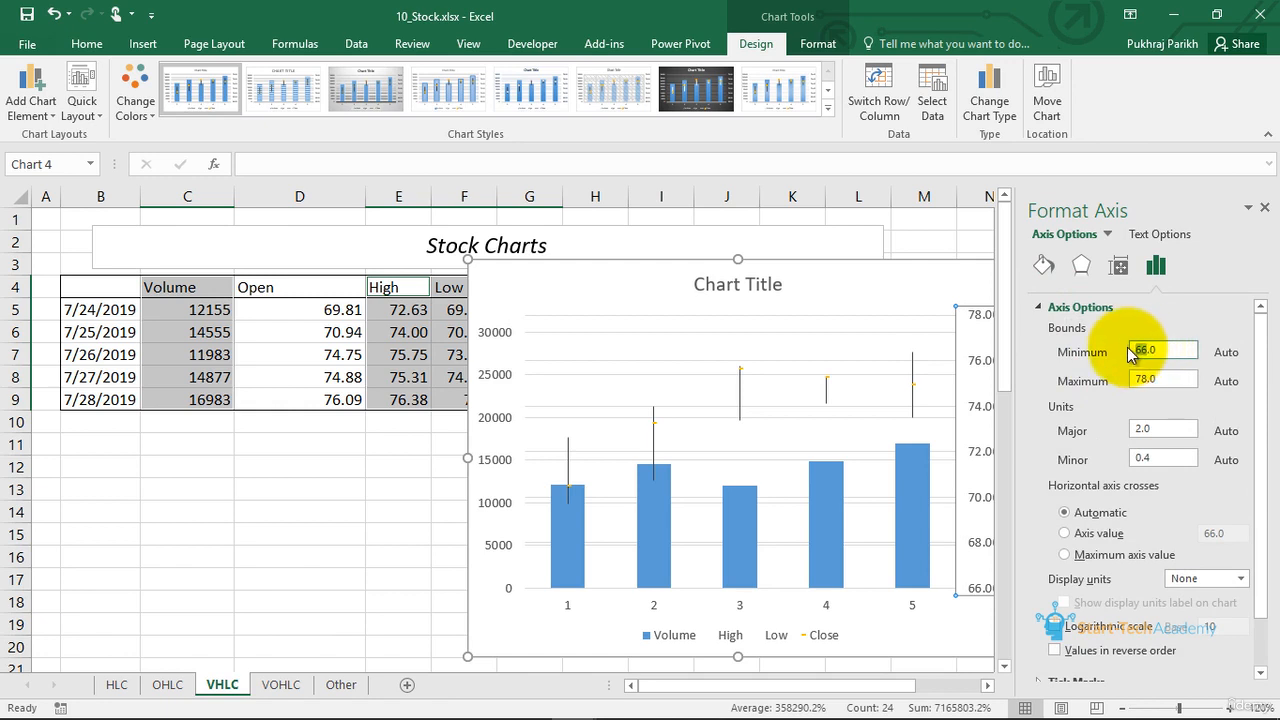
{"action": "key", "text": "Return"}
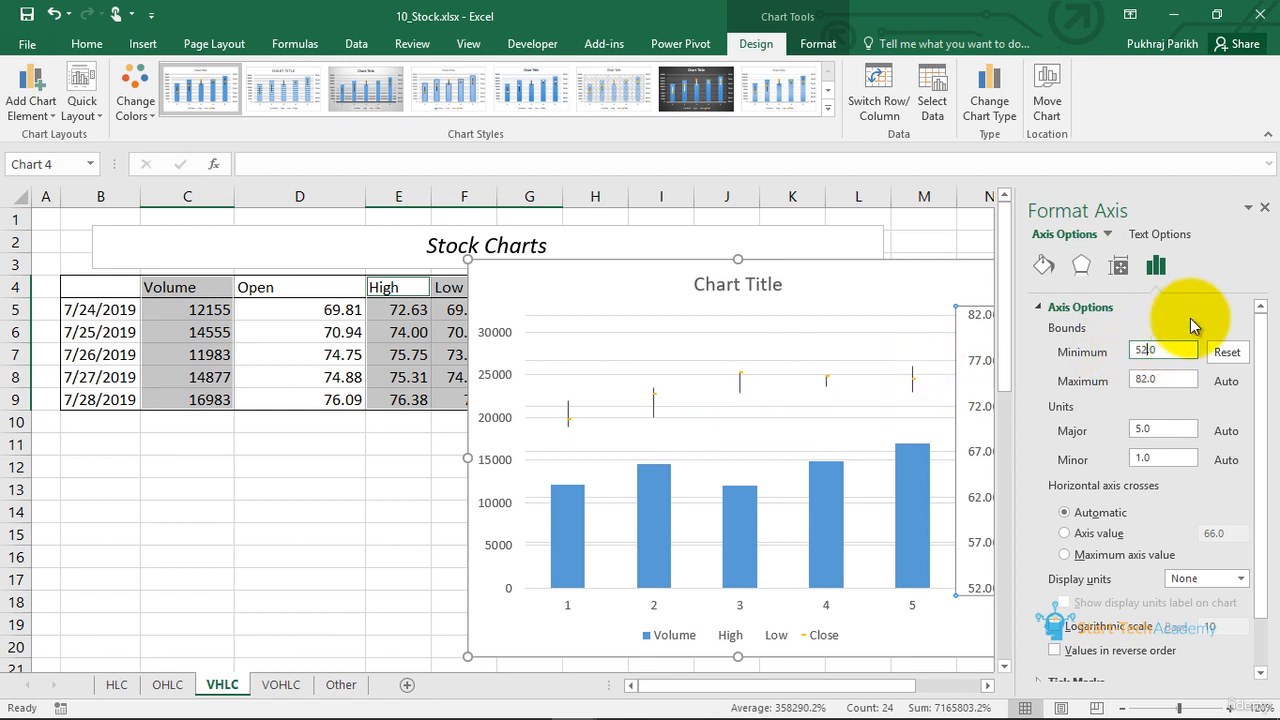
- Change the Close series markers to the built-in circle type at size 7 and close the formatting pane
{"action": "left_click", "coordinate": [825, 376]}
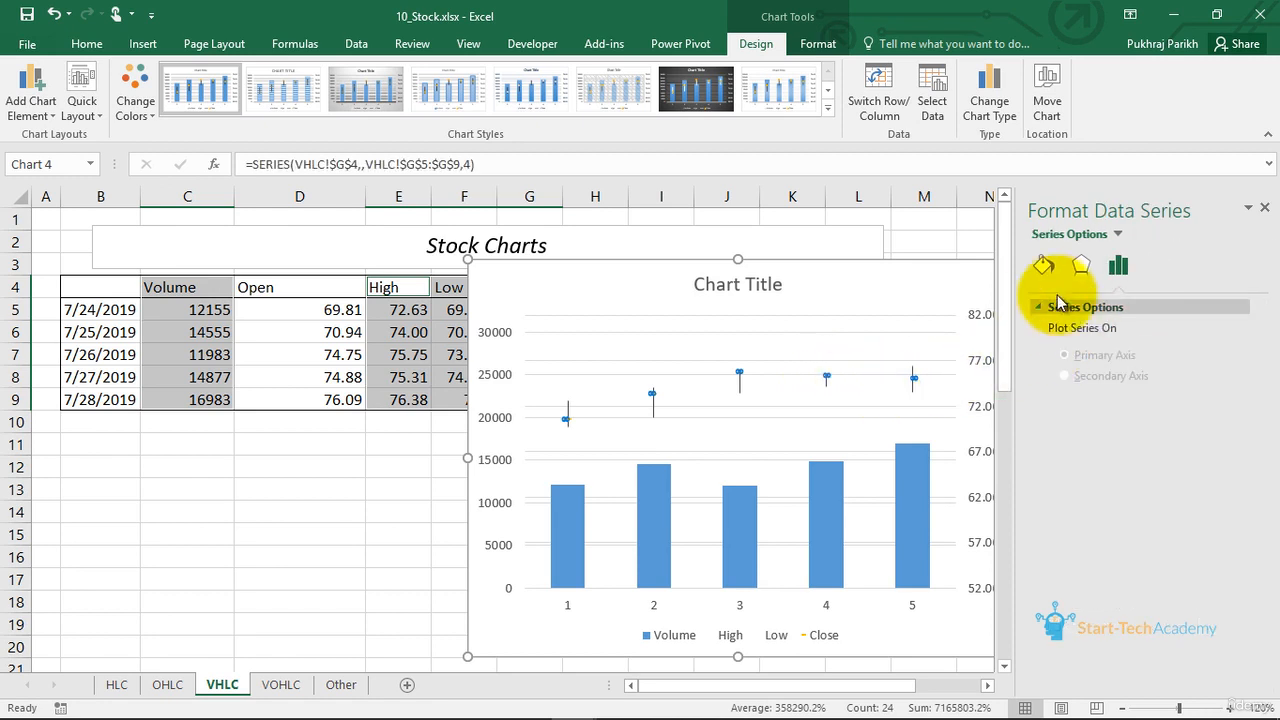
{"action": "left_click", "coordinate": [1043, 266]}
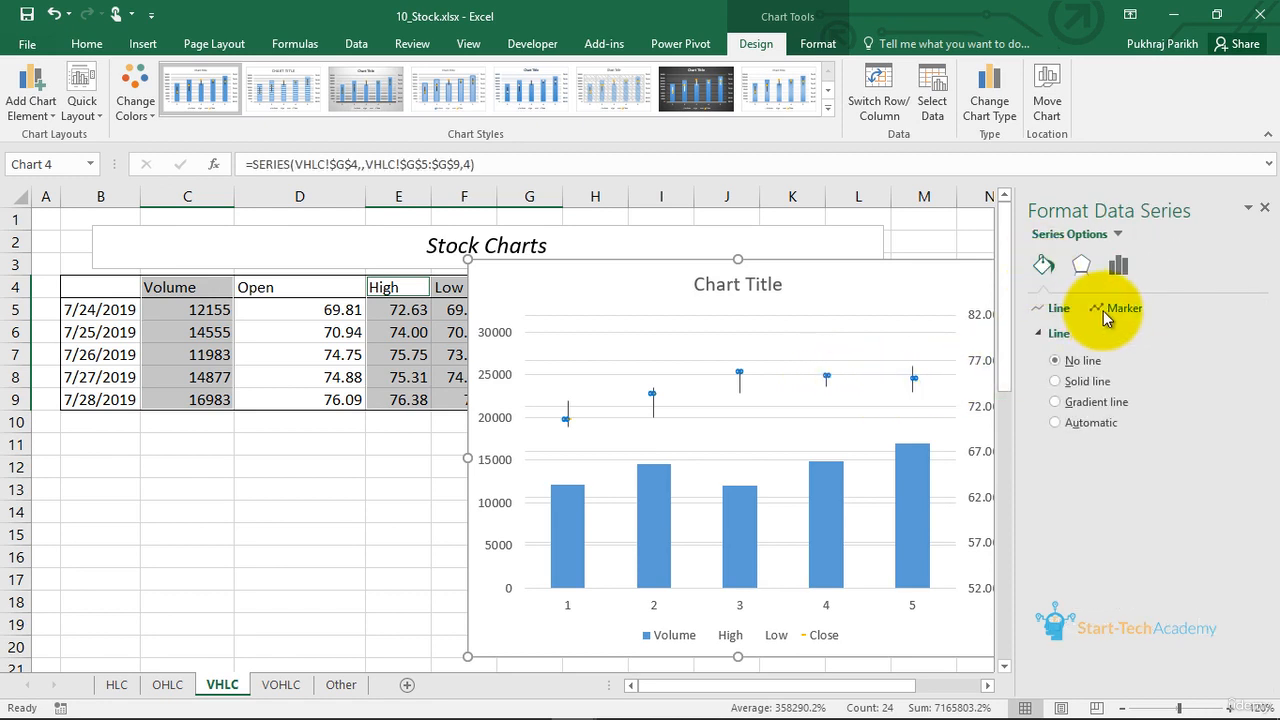
{"action": "left_click", "coordinate": [1110, 309]}
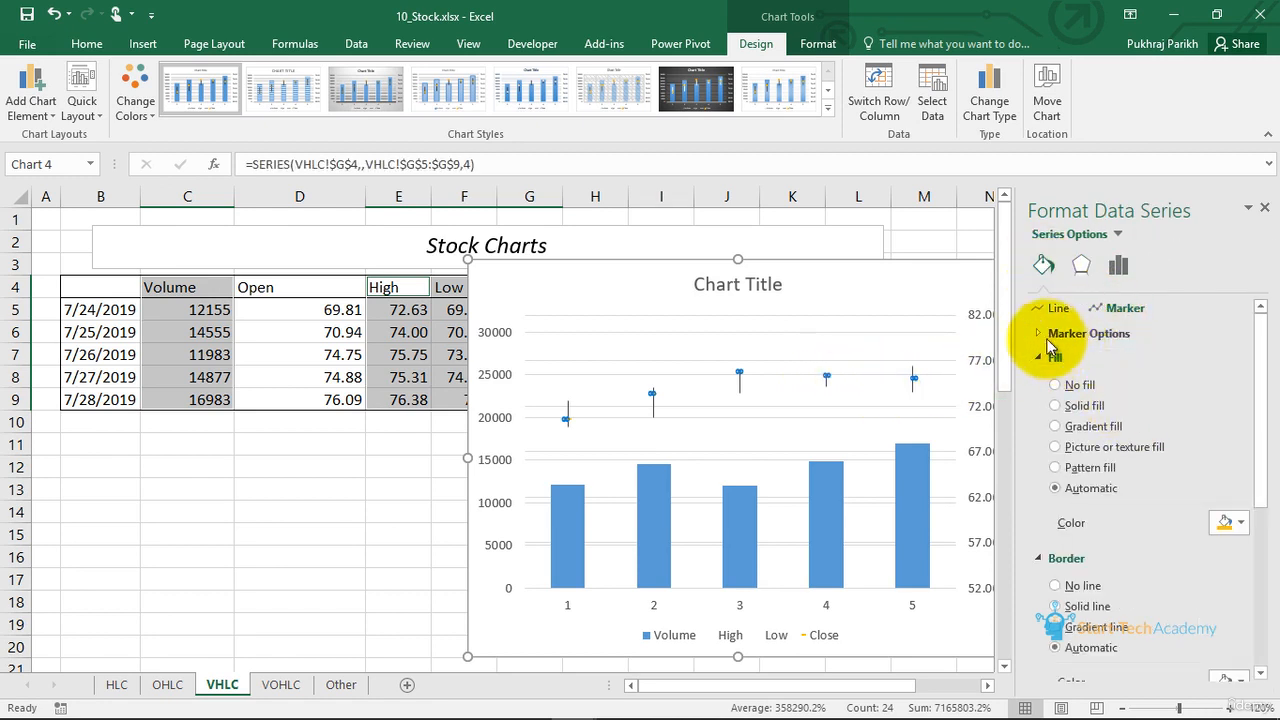
{"action": "left_click", "coordinate": [1068, 334]}
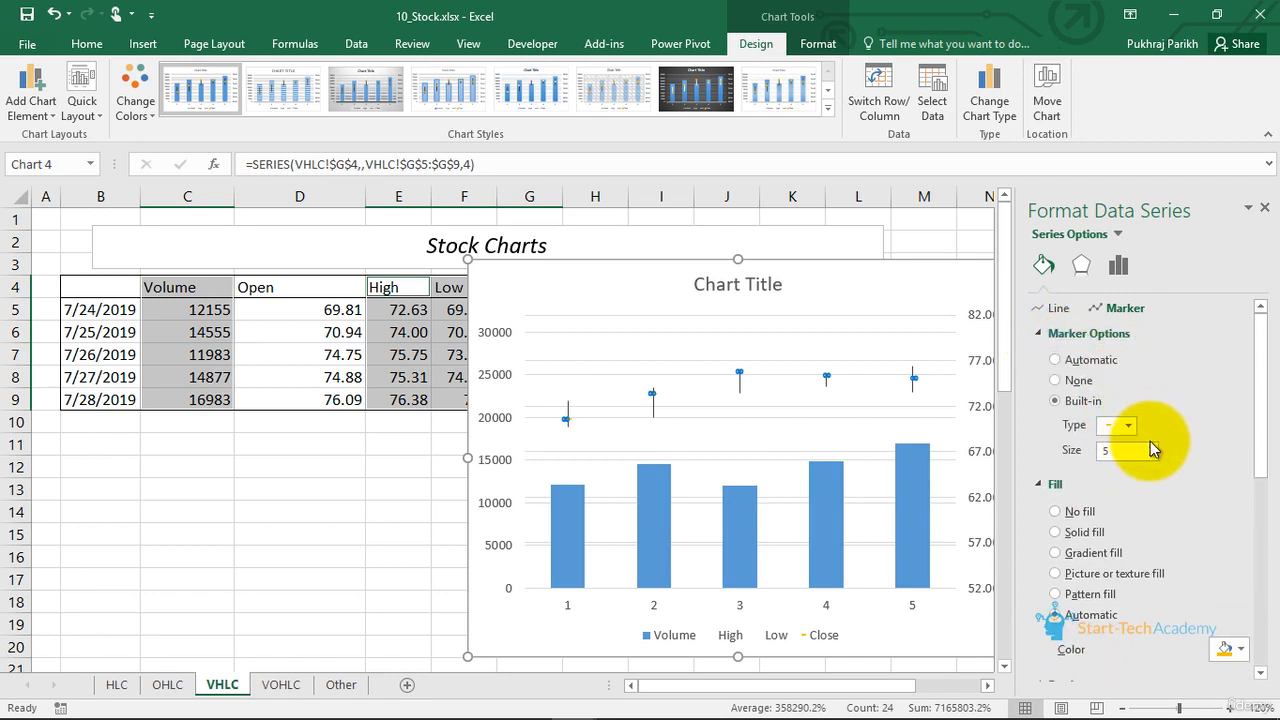
{"action": "left_click", "coordinate": [1128, 426]}
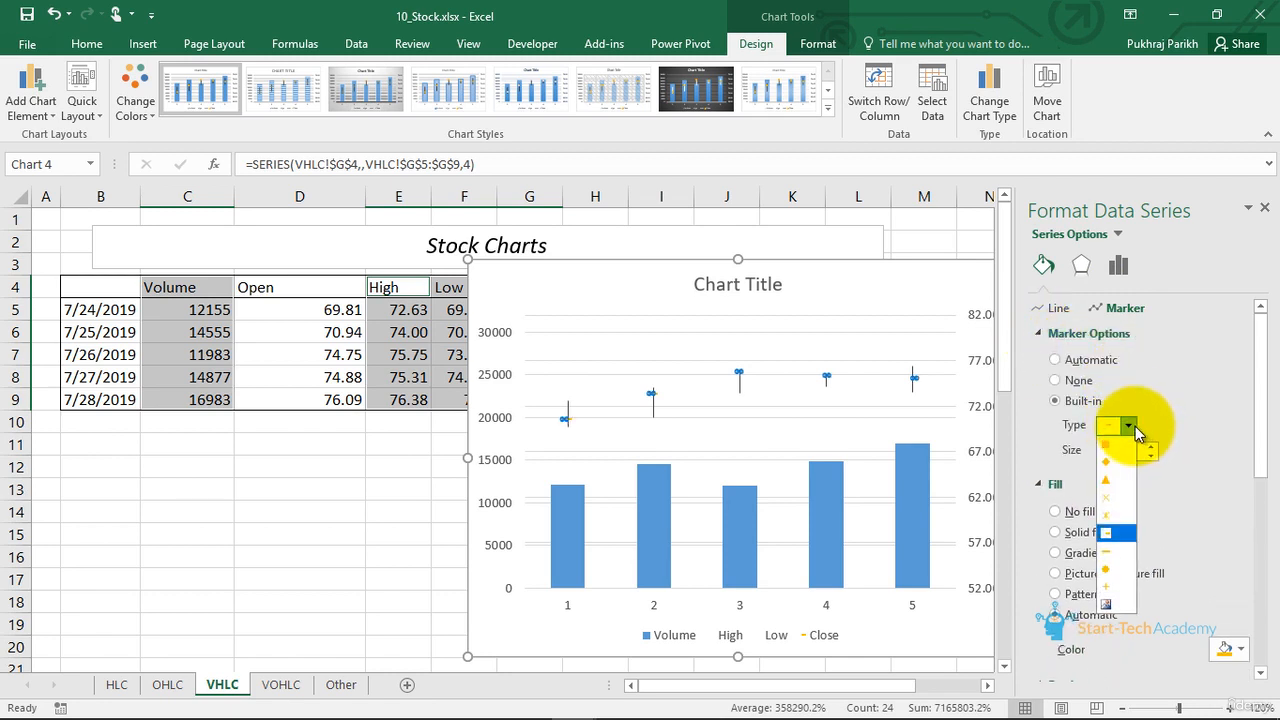
{"action": "left_click", "coordinate": [1116, 575]}
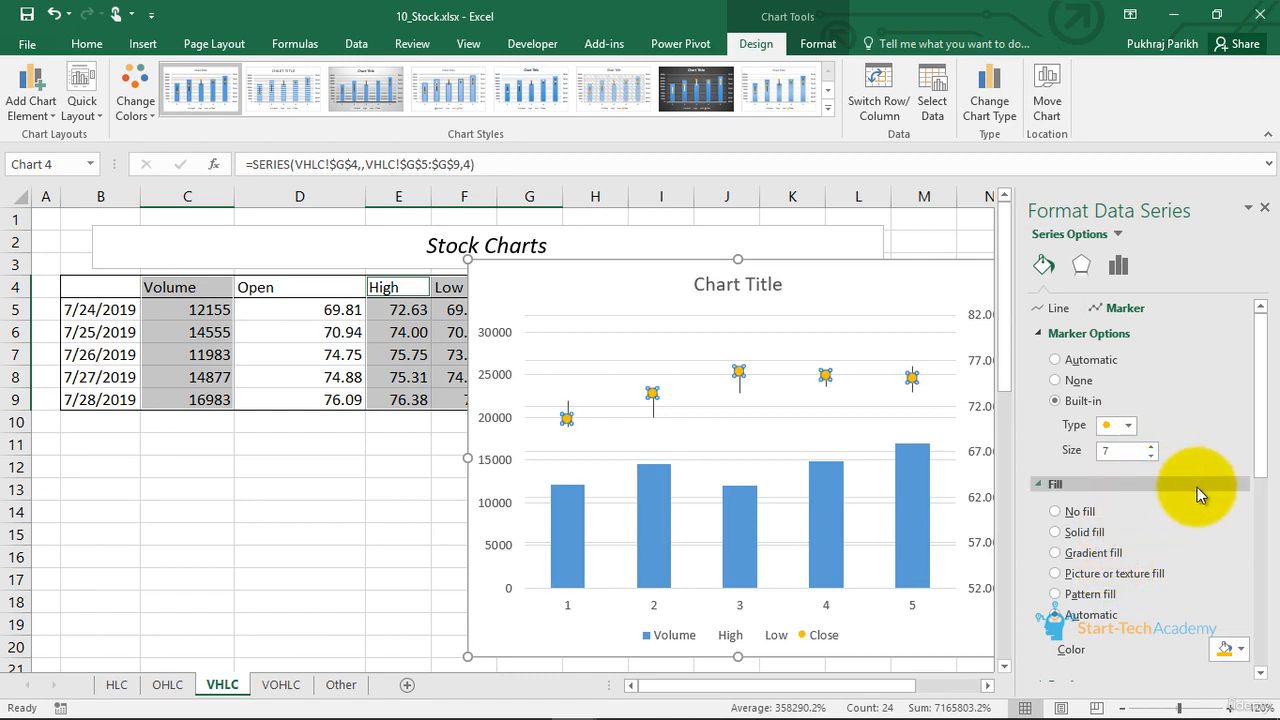
{"action": "left_click", "coordinate": [910, 428]}
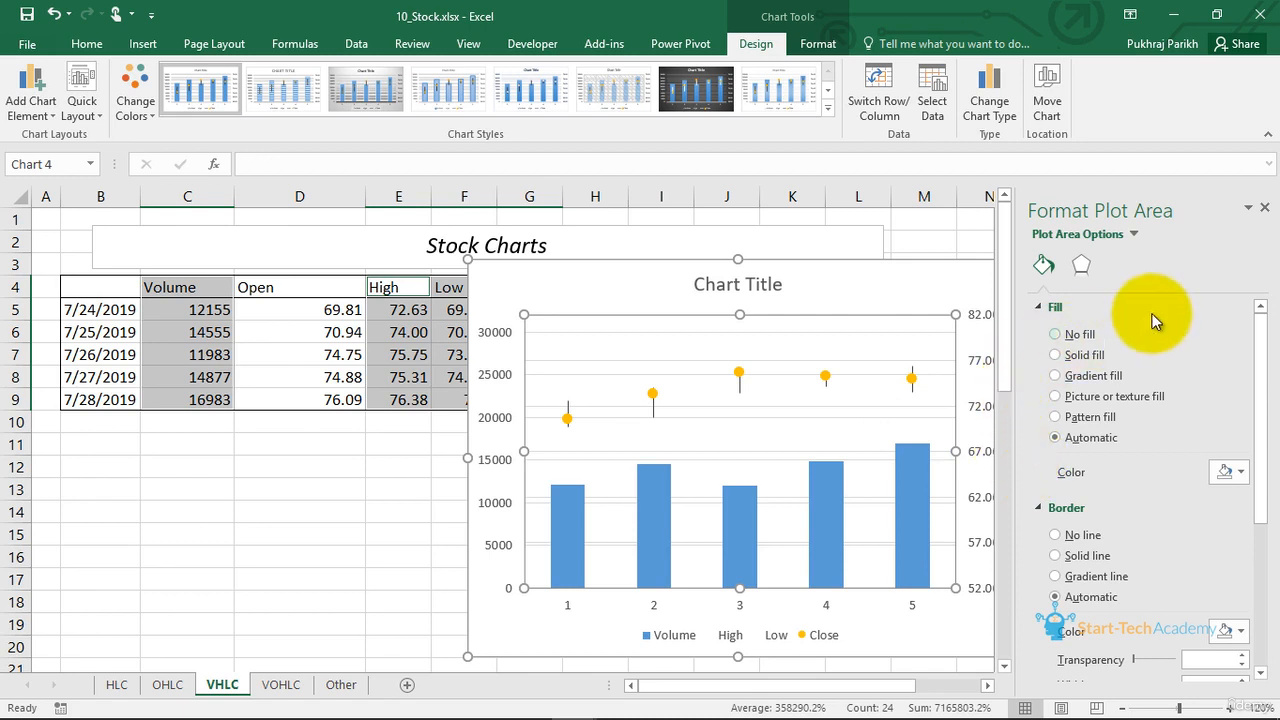
{"action": "left_click", "coordinate": [1265, 208]}
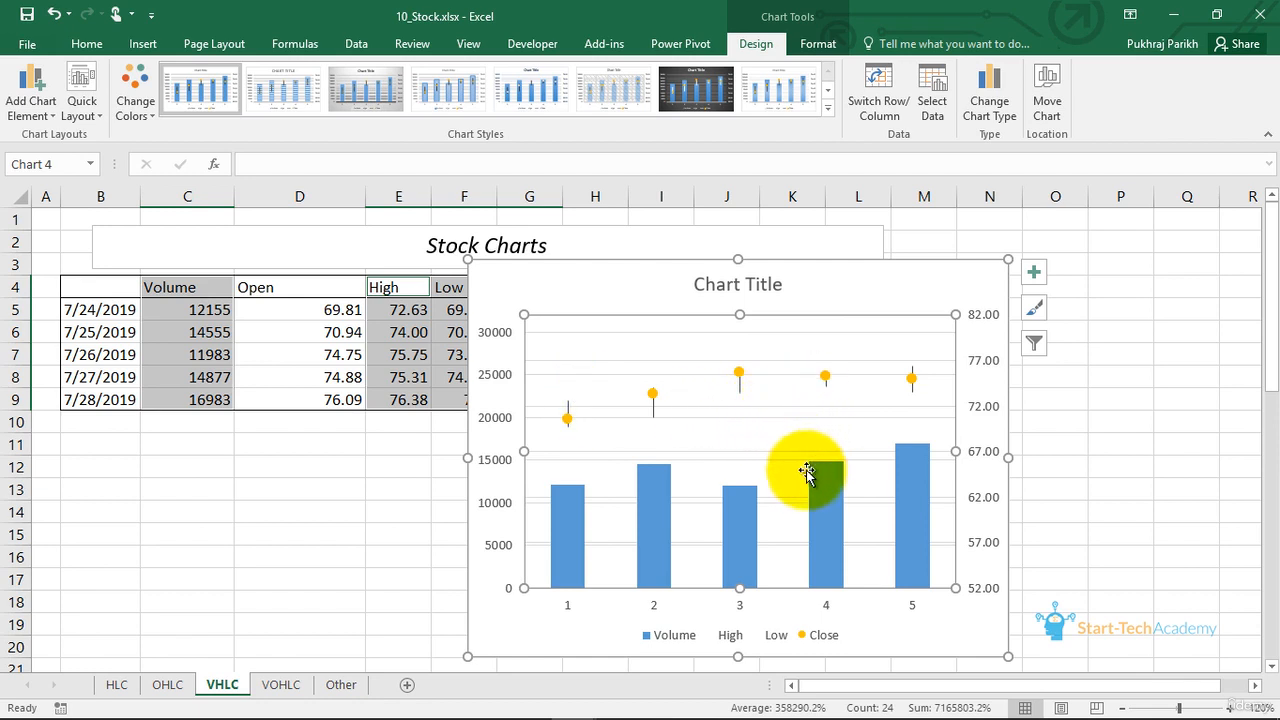
- Open the VOHLC sheet and examine the existing chart's volume columns, high values and open-close boxes
{"action": "left_click", "coordinate": [282, 684]}
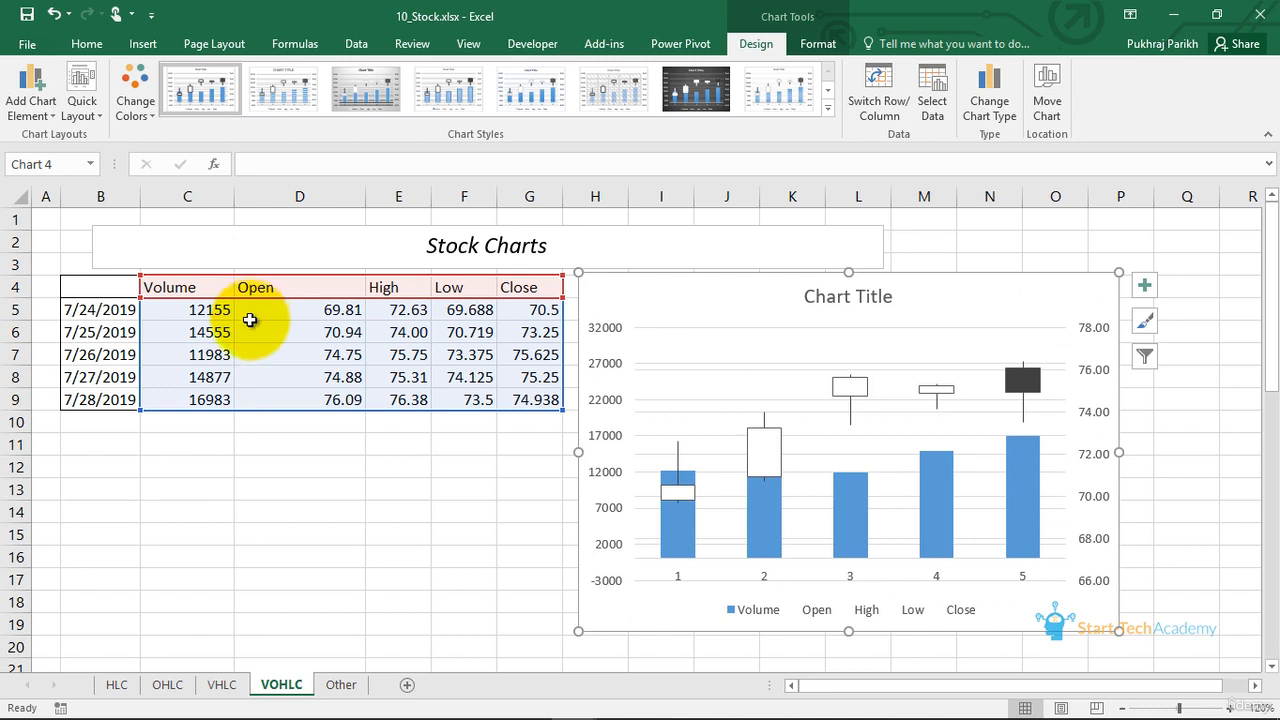
{"action": "left_click", "coordinate": [686, 535]}
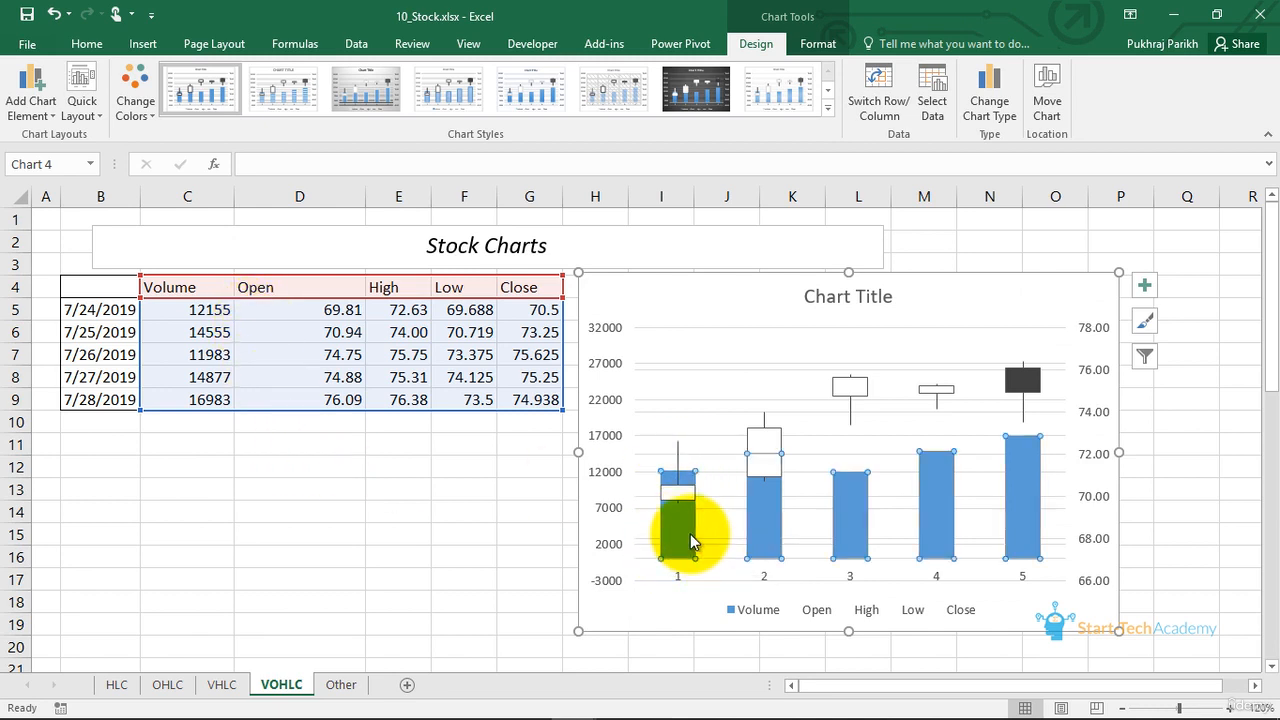
{"action": "left_click", "coordinate": [763, 415]}
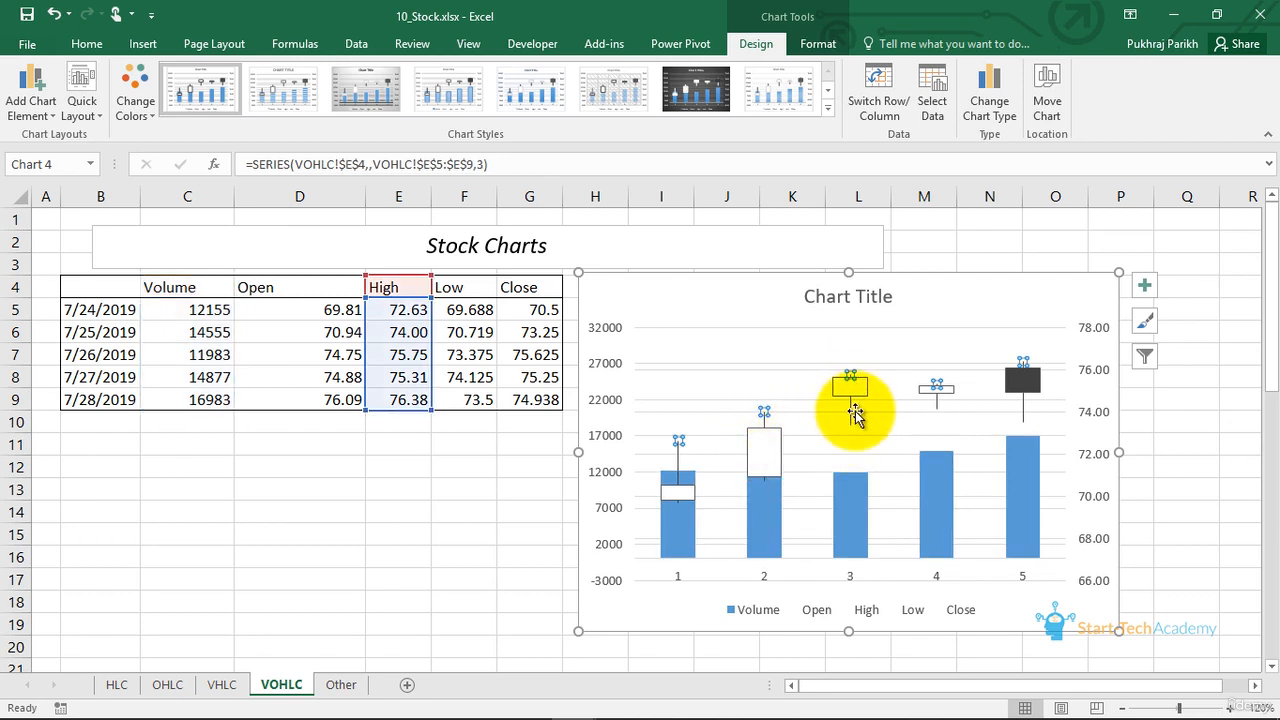
{"action": "left_click", "coordinate": [764, 455]}
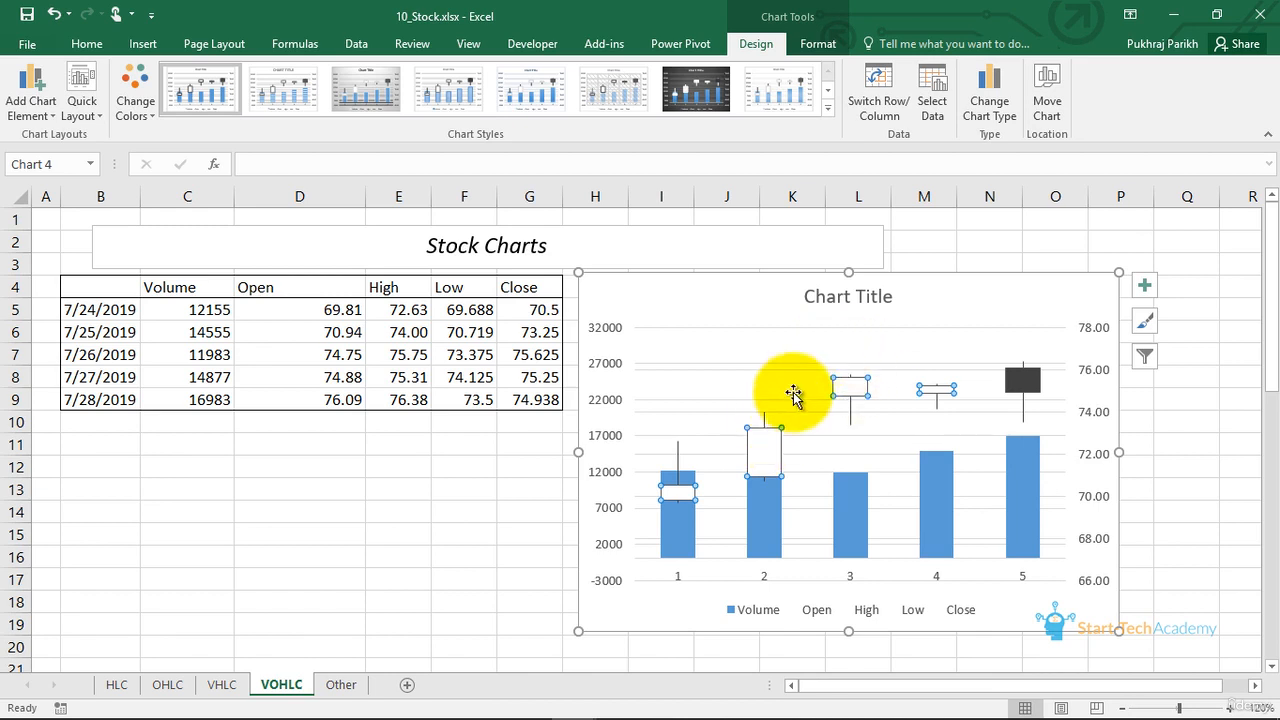
- Replace the VOHLC sheet's chart with a Volume-Open-High-Low-Close stock chart from C4:G9, placed beside the table, with its rows and columns switched
{"action": "left_click", "coordinate": [973, 296]}
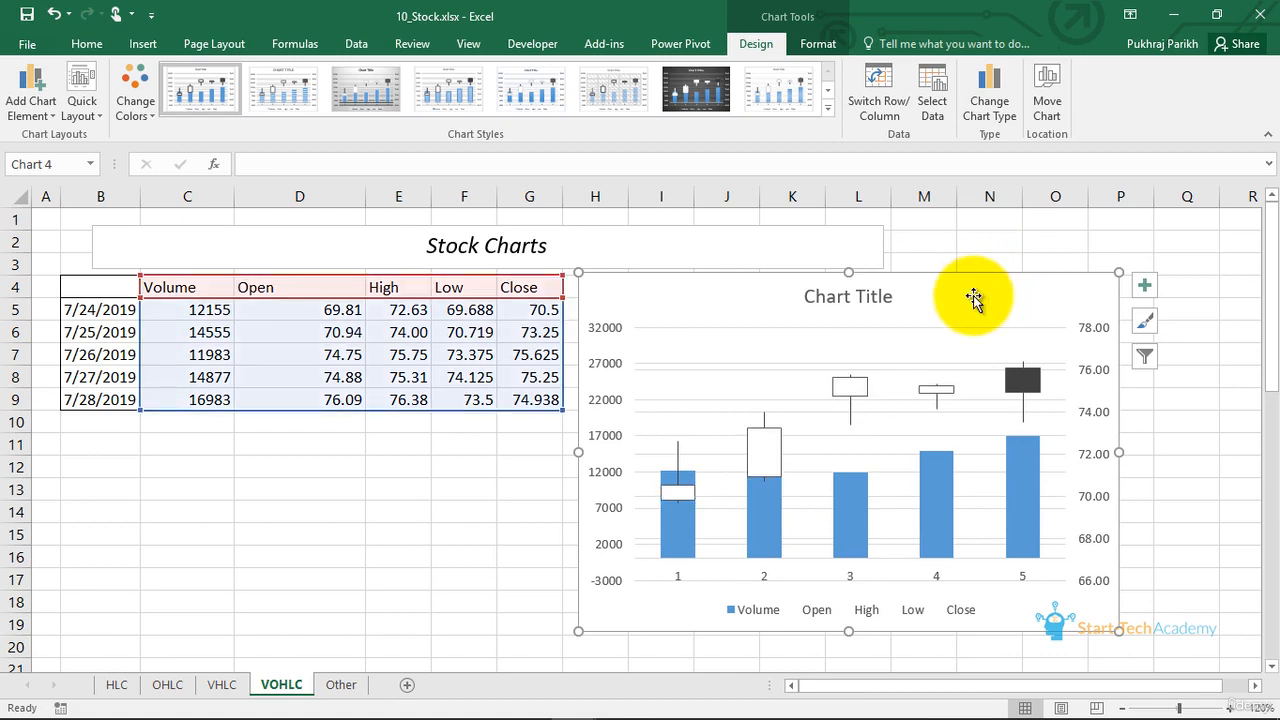
{"action": "key", "text": "Delete"}
{"action": "left_click_drag", "start_coordinate": [171, 287], "coordinate": [536, 397]}
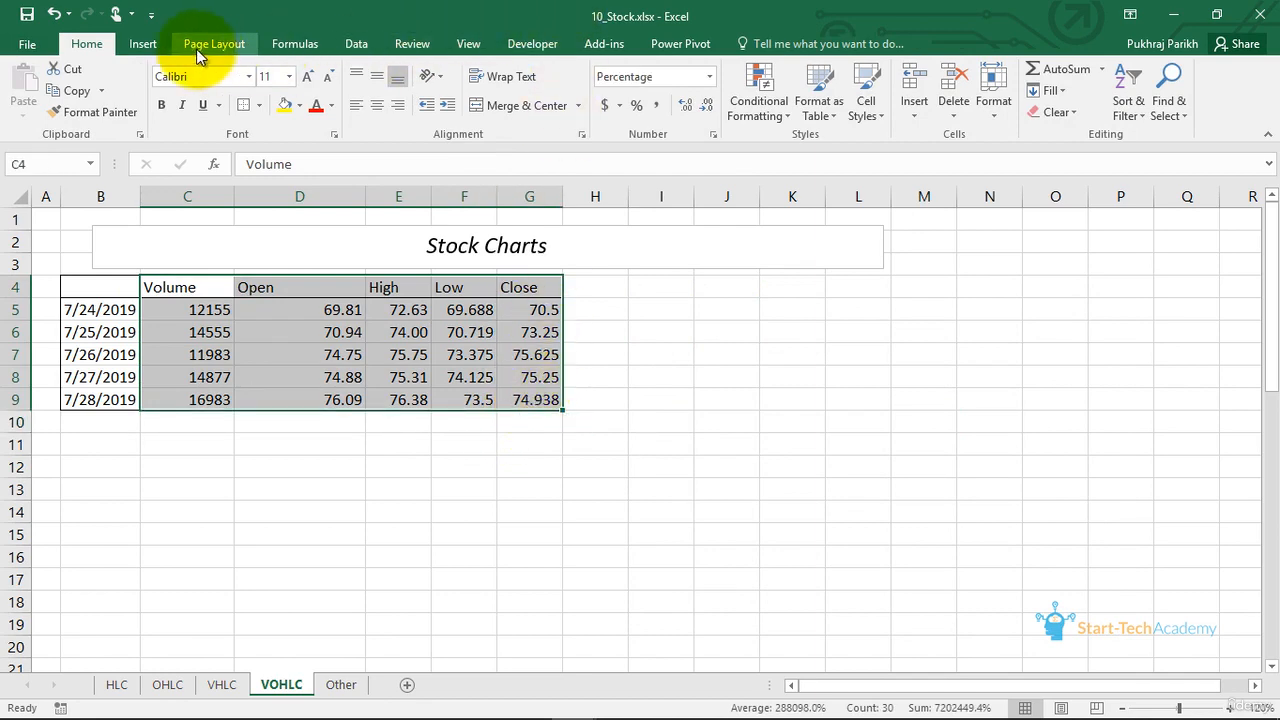
{"action": "left_click", "coordinate": [155, 45]}
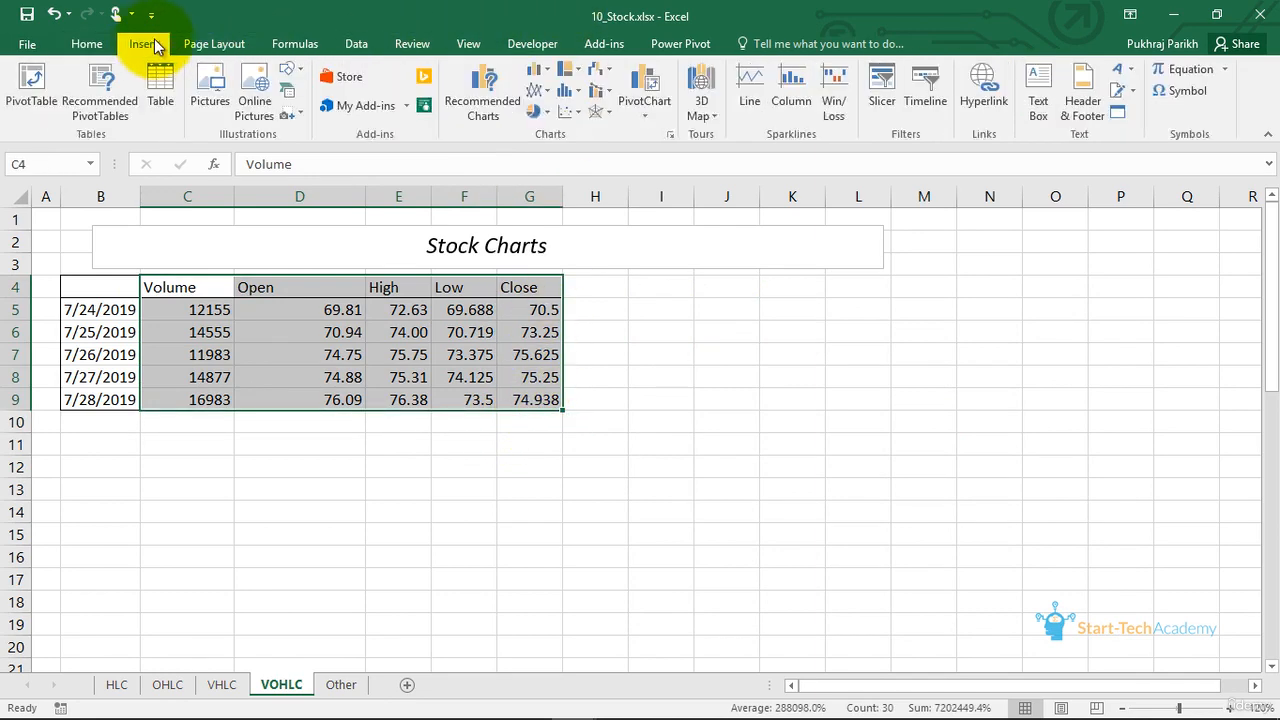
{"action": "left_click", "coordinate": [604, 72]}
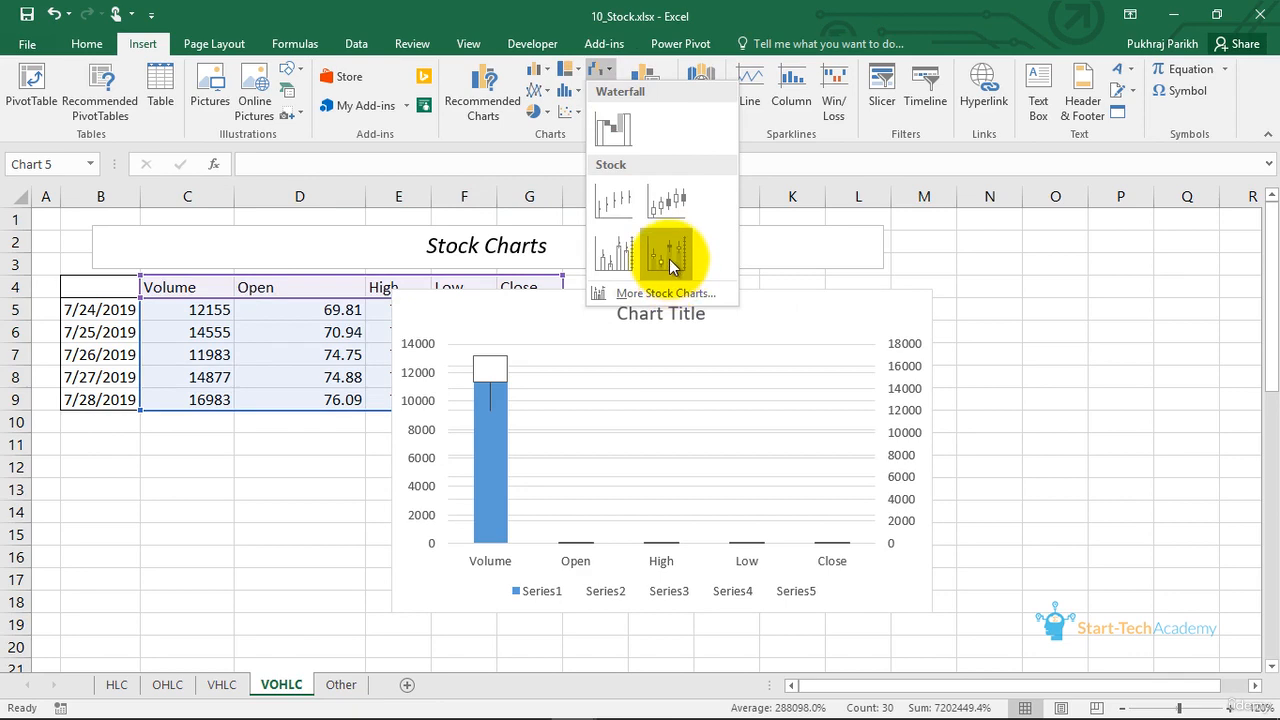
{"action": "left_click", "coordinate": [669, 259]}
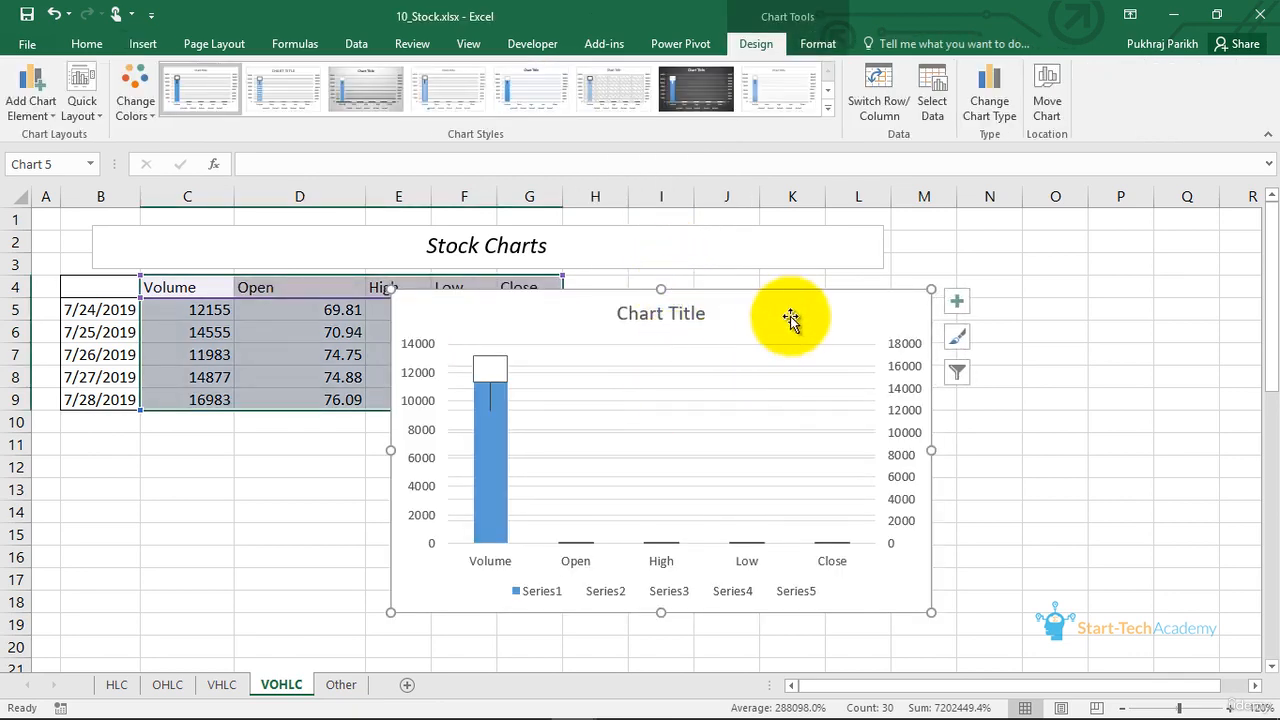
{"action": "left_click_drag", "start_coordinate": [806, 303], "coordinate": [1006, 286]}
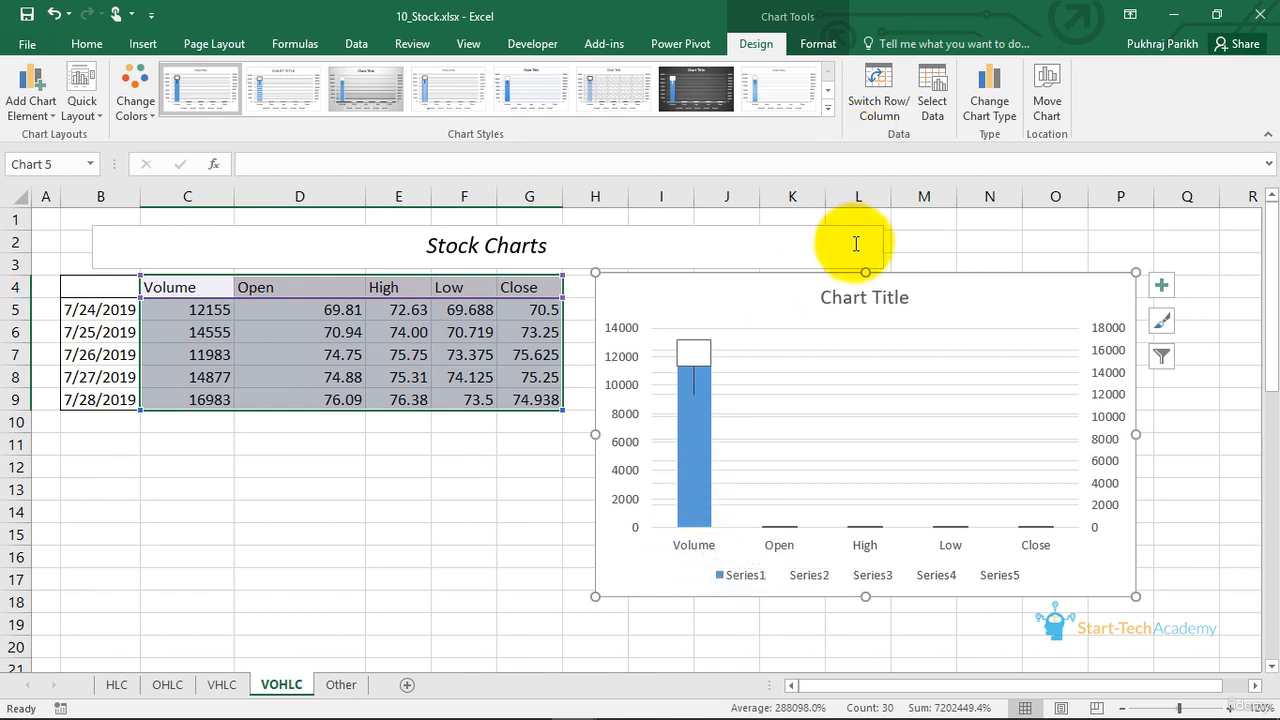
{"action": "left_click", "coordinate": [879, 91]}
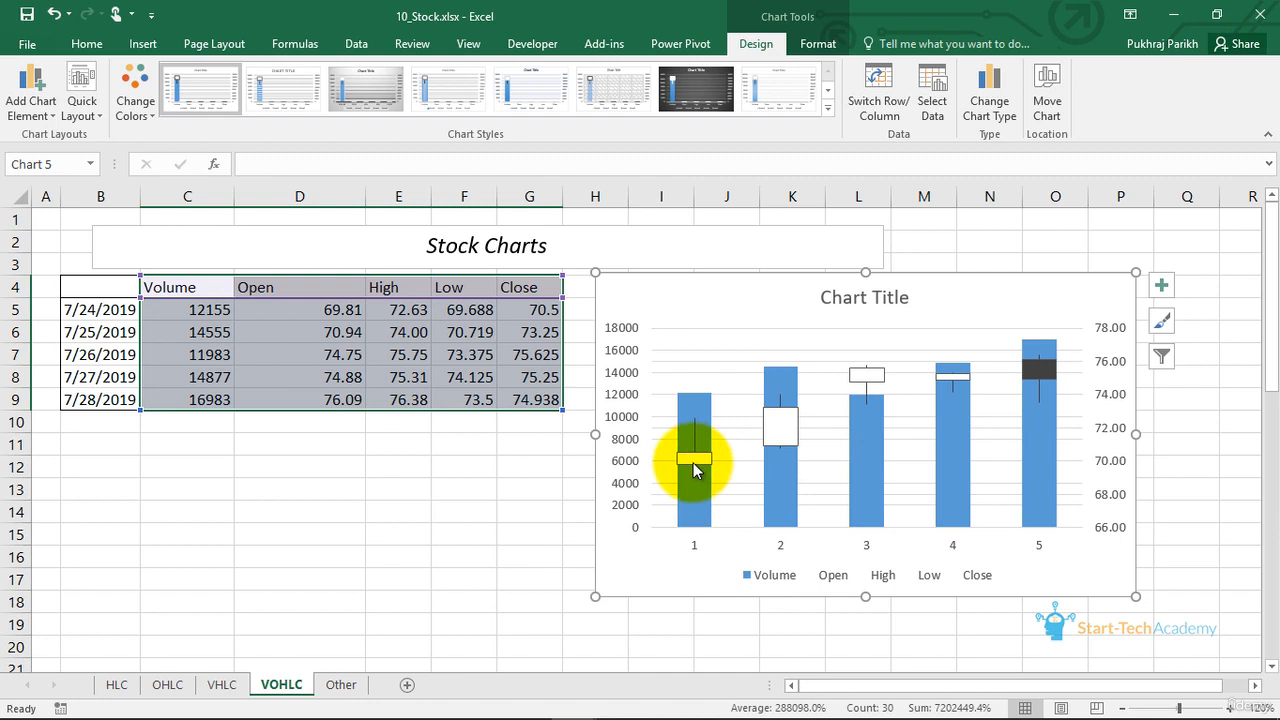
{"action": "mouse_move", "coordinate": [710, 402]}
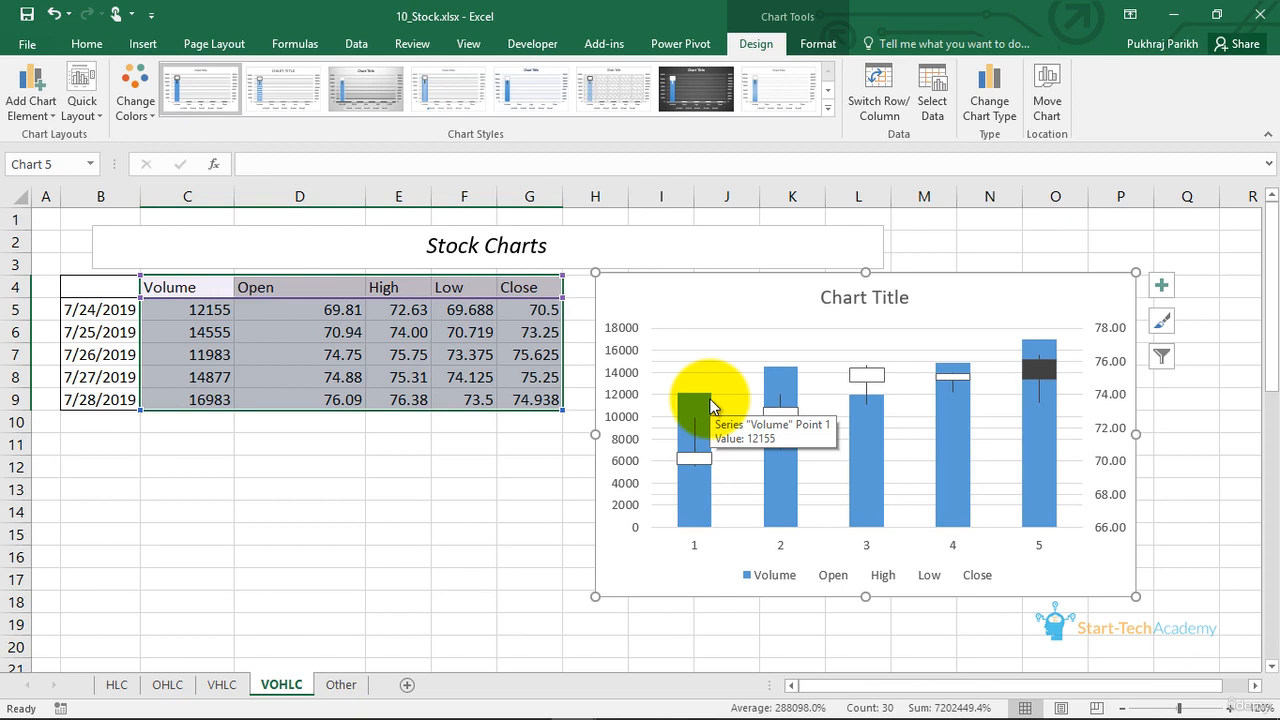
- Open the Other sheet and examine the high, low and average points in the Temperature In May chart
{"action": "left_click", "coordinate": [341, 685]}
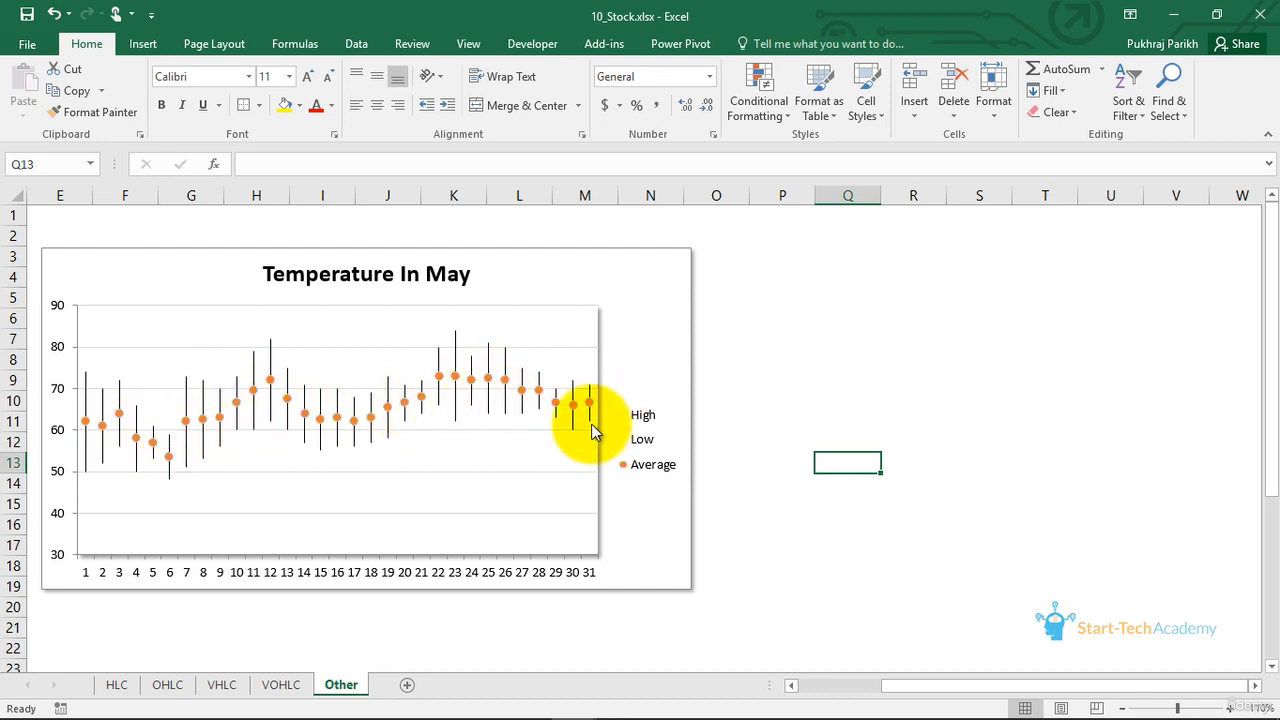
{"action": "mouse_move", "coordinate": [582, 410]}
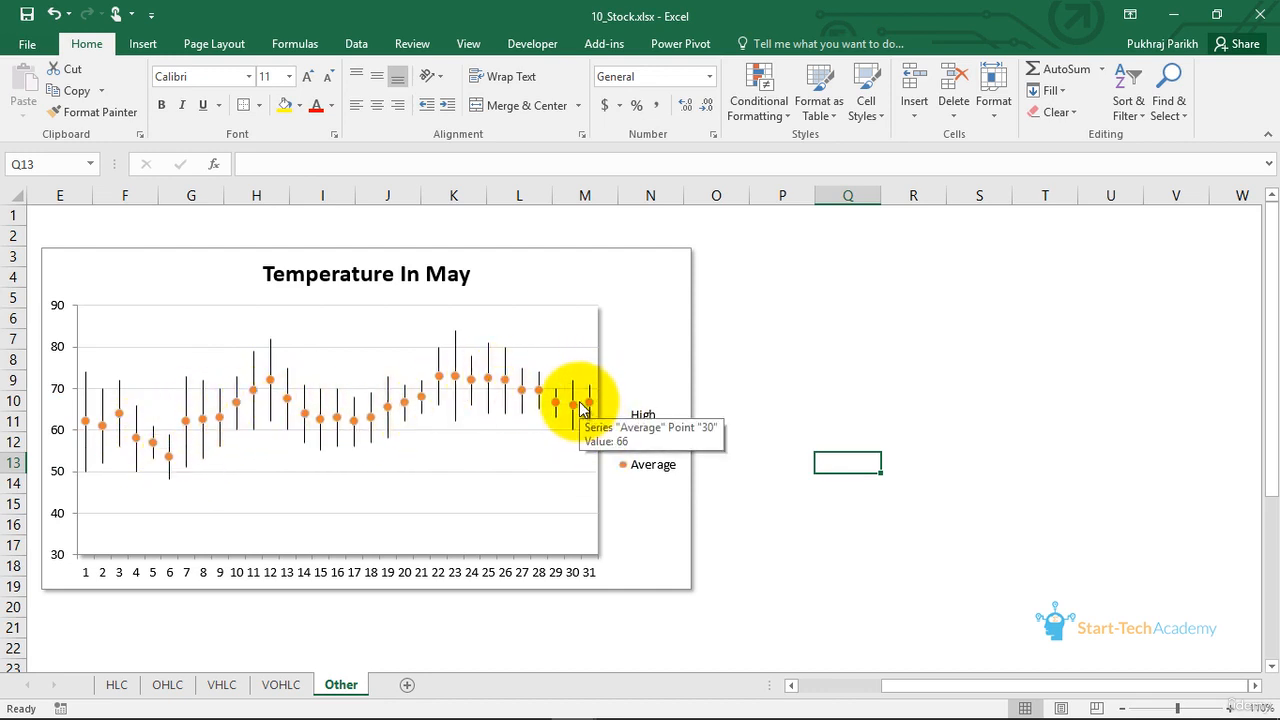